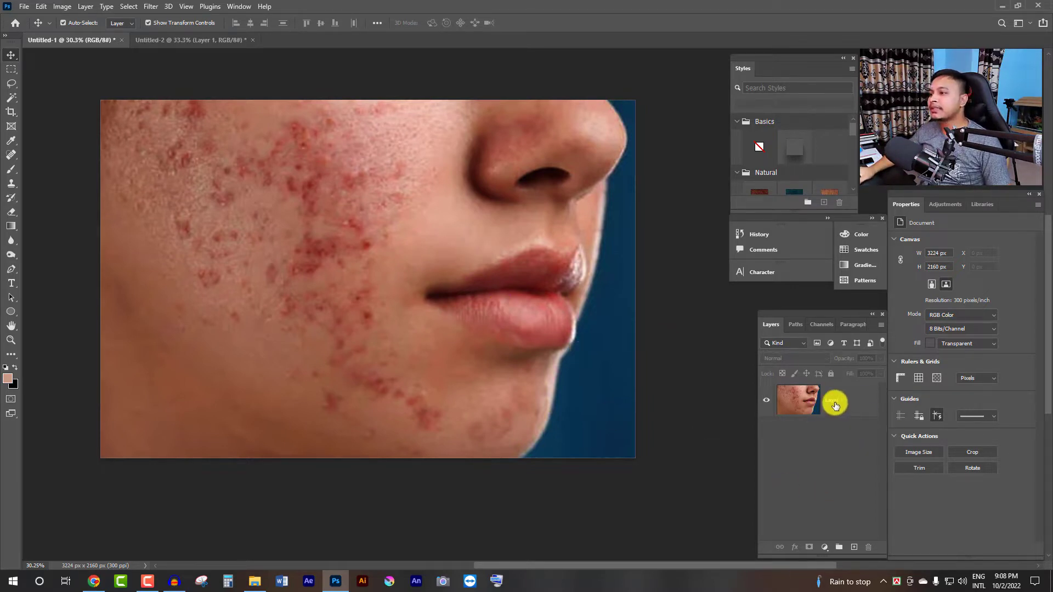
Duplicate Layer 1 and invert the colours of the copy
left_click(853, 405)
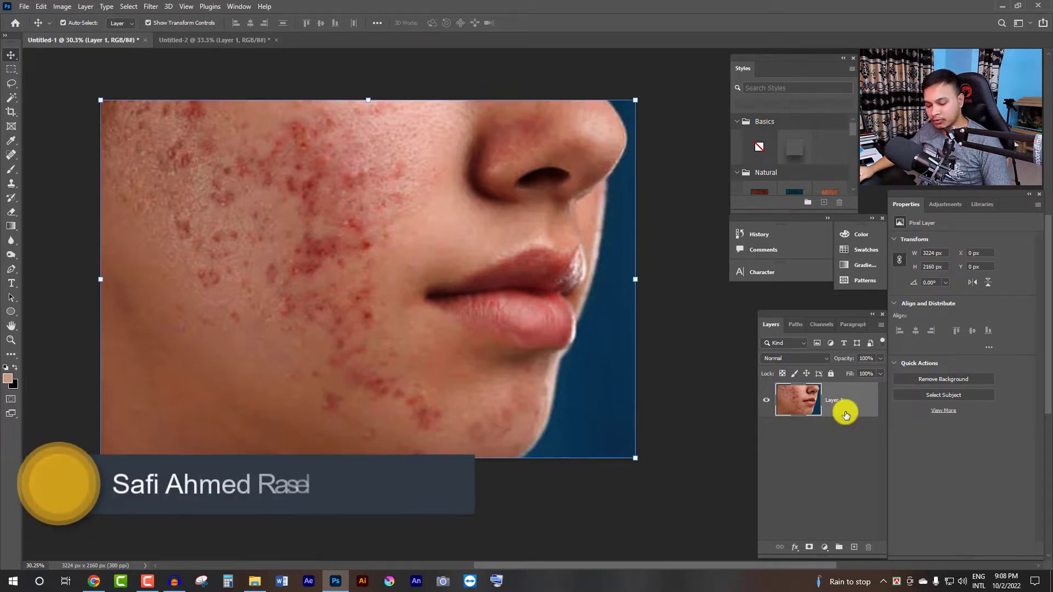
key("ctrl+j")
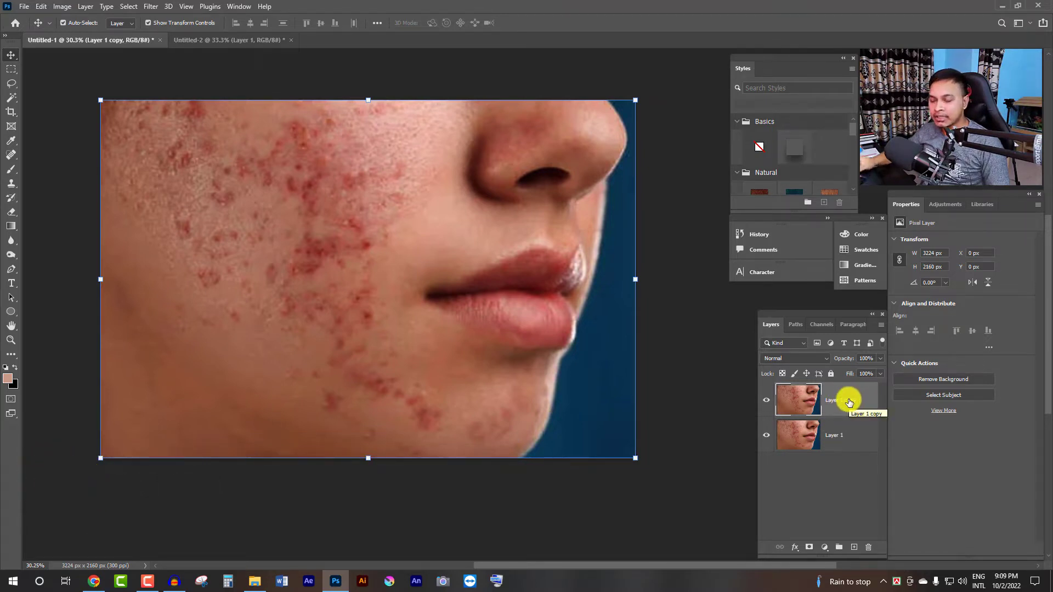
key("ctrl+i")
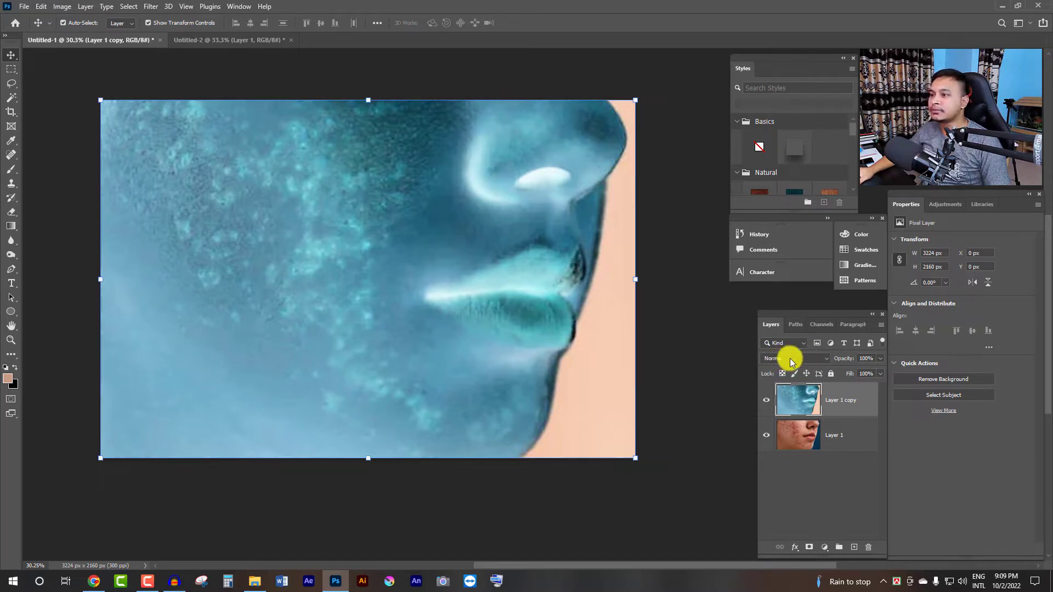
Set the inverted copy layer's blend mode to Vivid Light
left_click(822, 362)
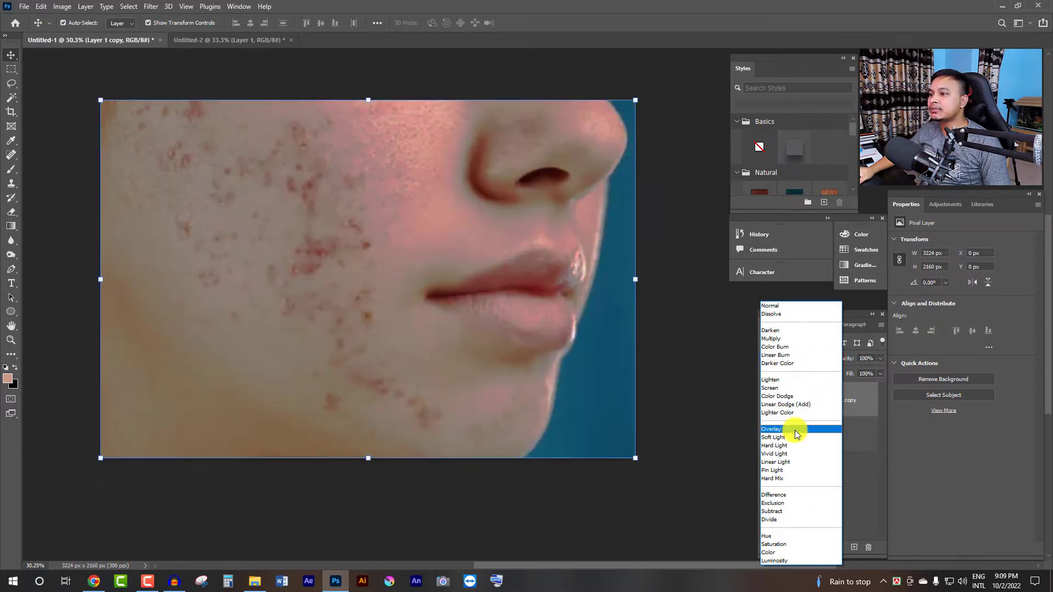
left_click(781, 454)
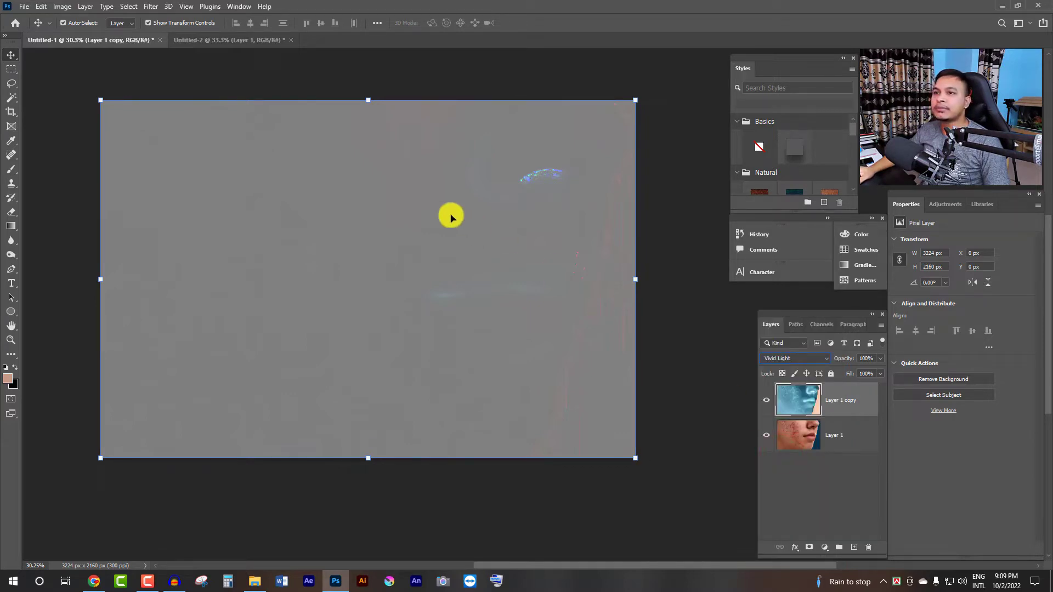
left_click(151, 8)
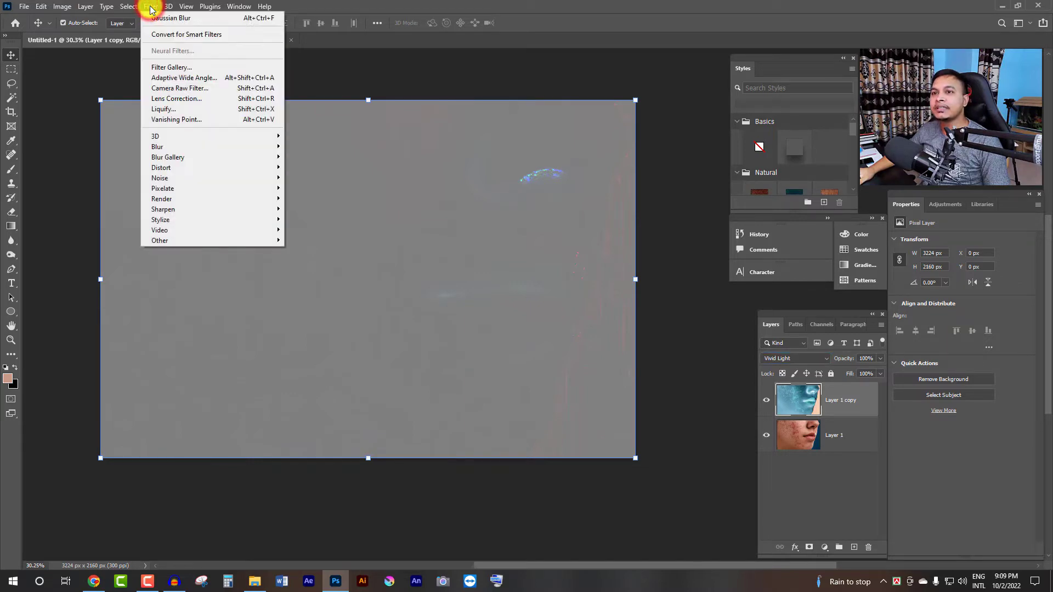
mouse_move(211, 241)
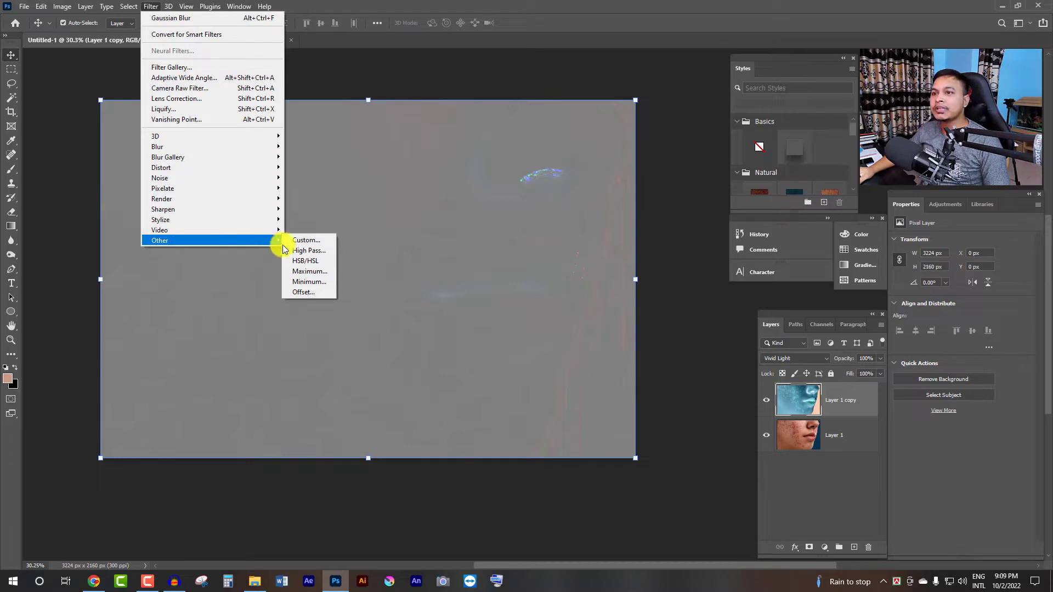
Apply a High Pass filter with a 118.7-pixel radius to the Vivid Light copy
left_click(317, 253)
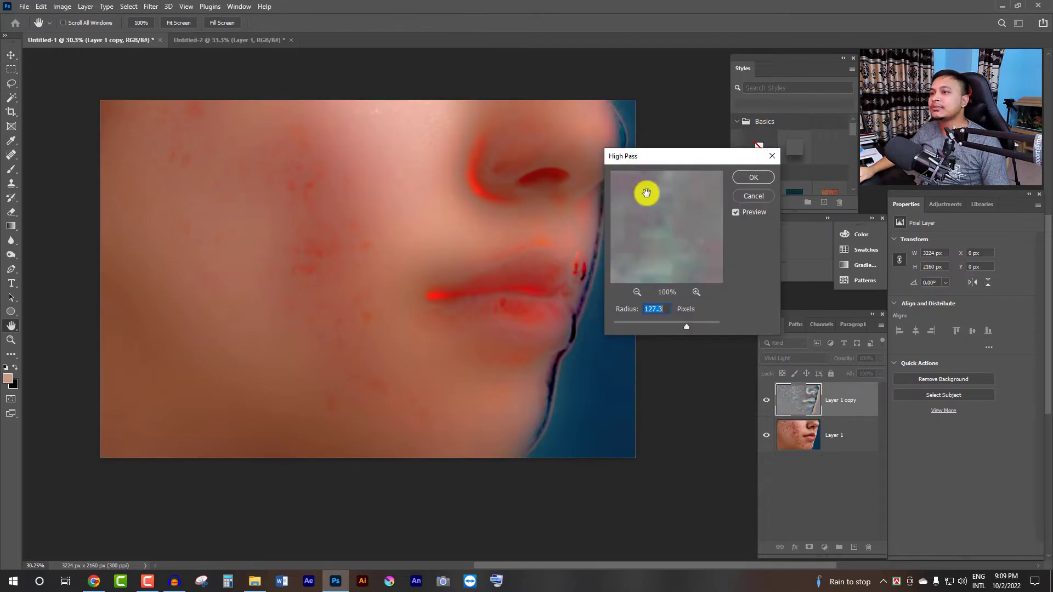
left_click_drag(689, 153, 712, 131)
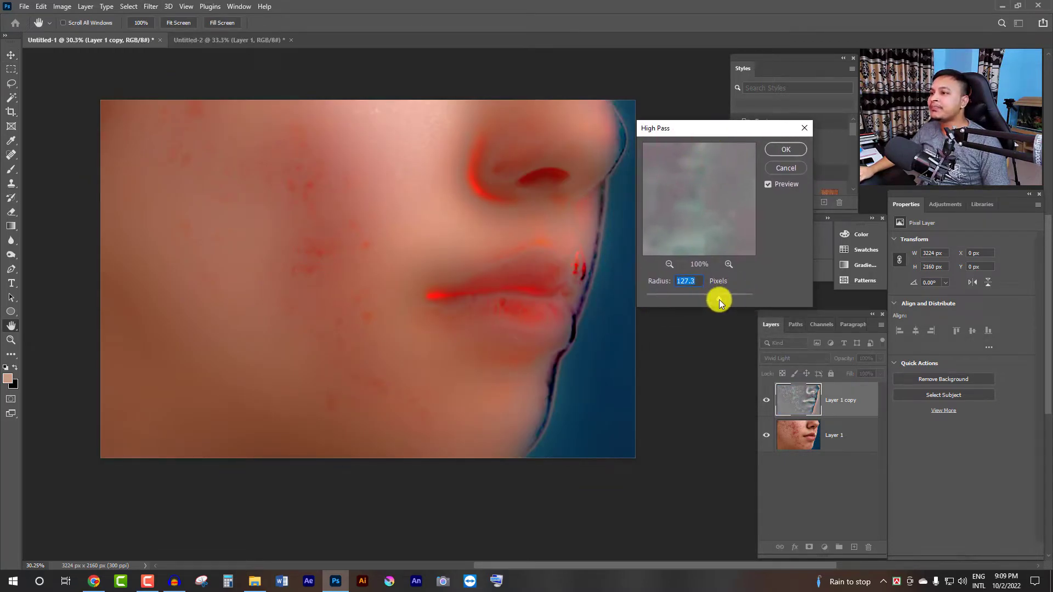
left_click_drag(718, 299, 626, 301)
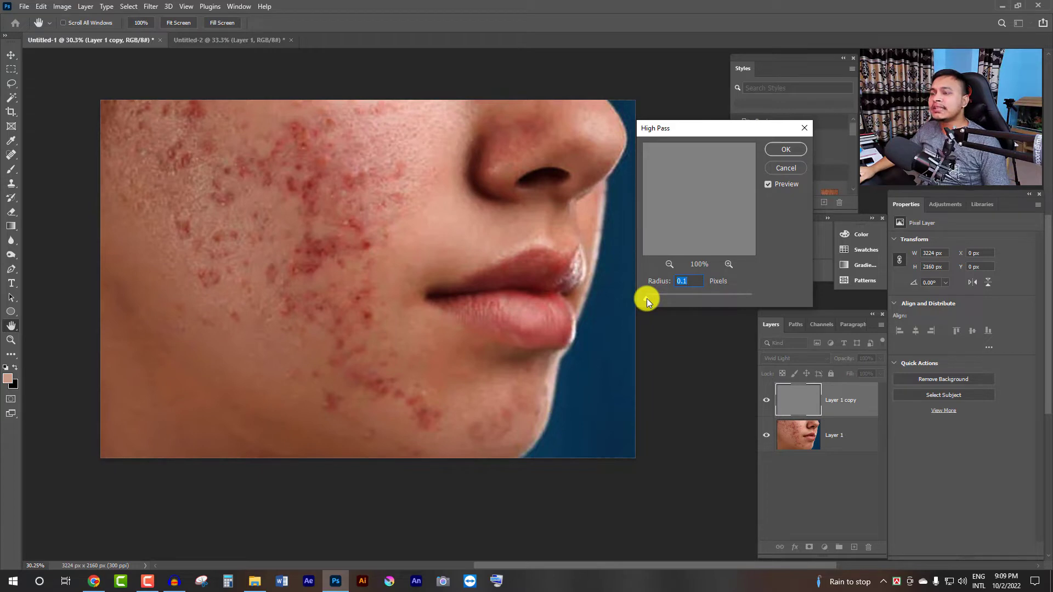
left_click_drag(647, 298, 776, 296)
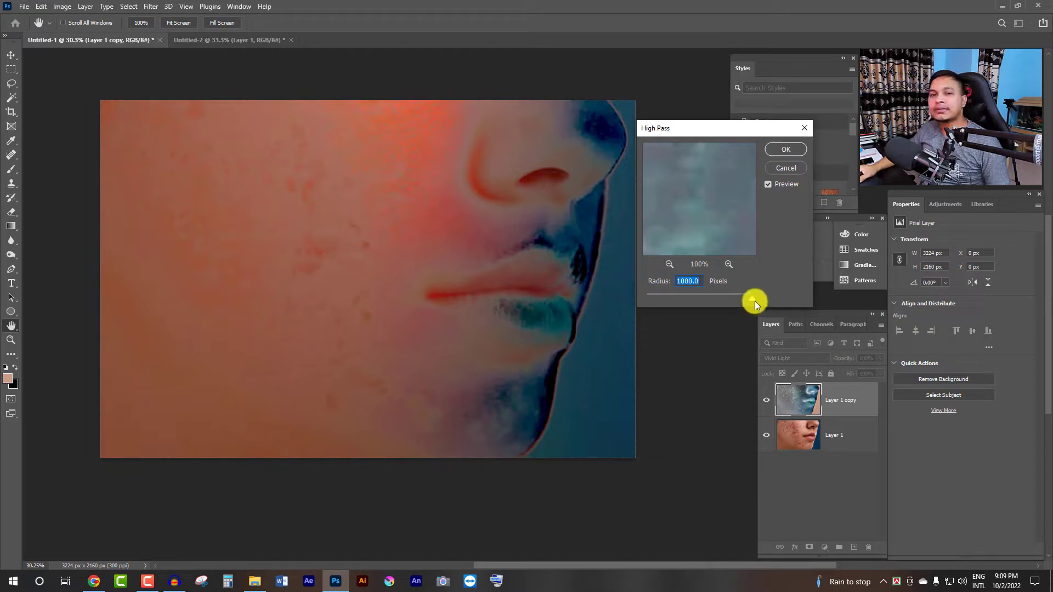
left_click_drag(751, 299, 644, 313)
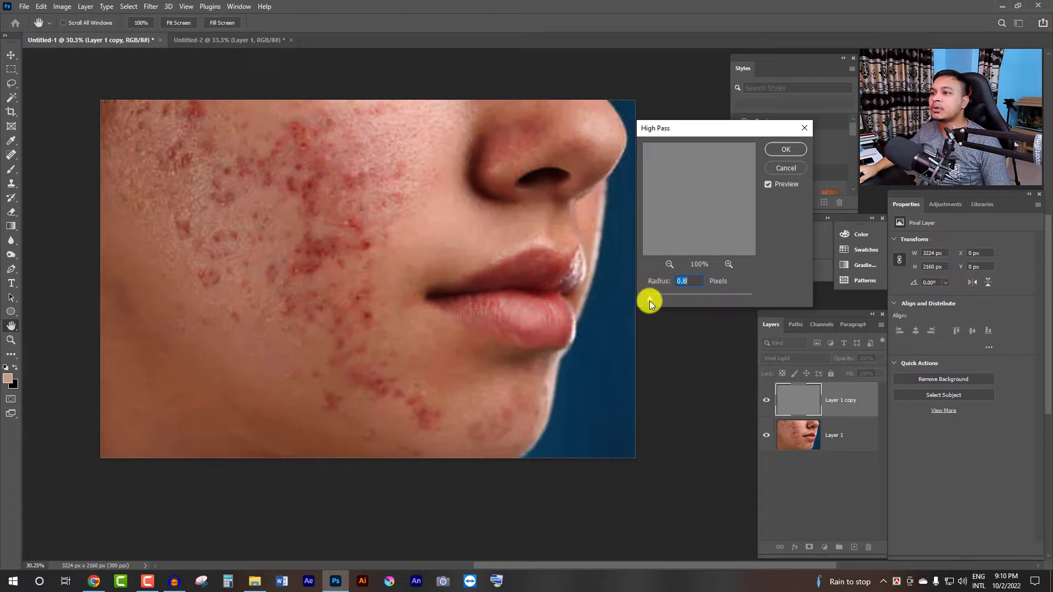
left_click_drag(649, 301, 700, 298)
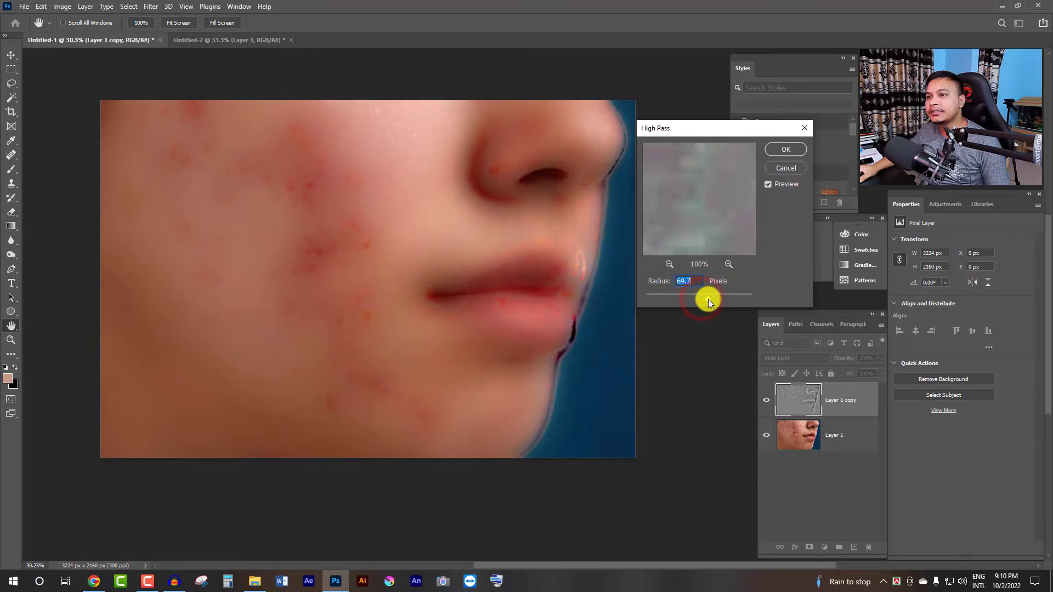
mouse_move(709, 299)
left_mouse_down()
mouse_move(727, 303)
mouse_move(702, 303)
mouse_move(713, 299)
left_mouse_up()
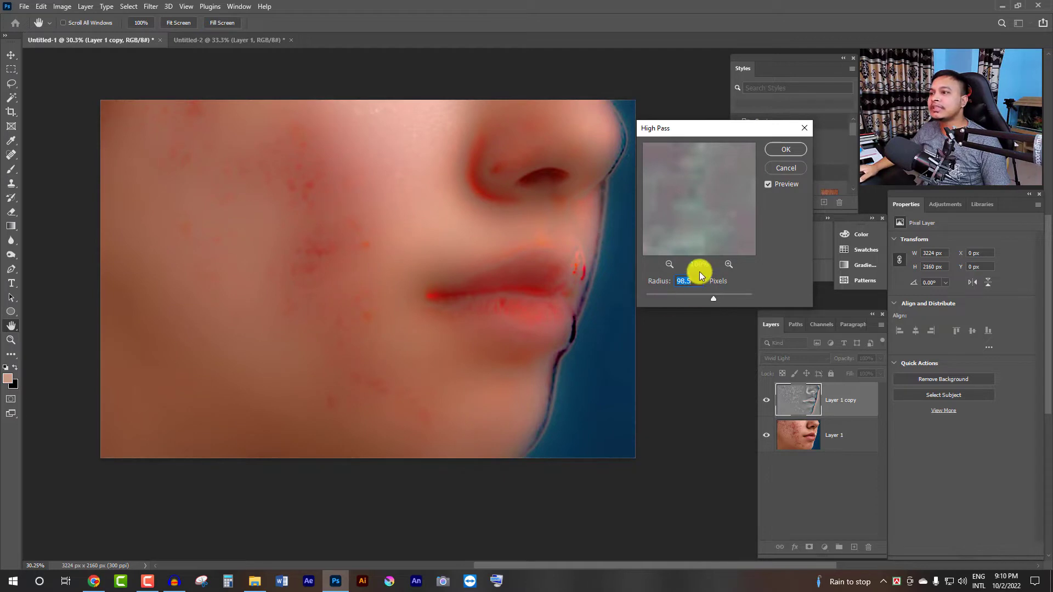
left_click_drag(713, 301, 716, 300)
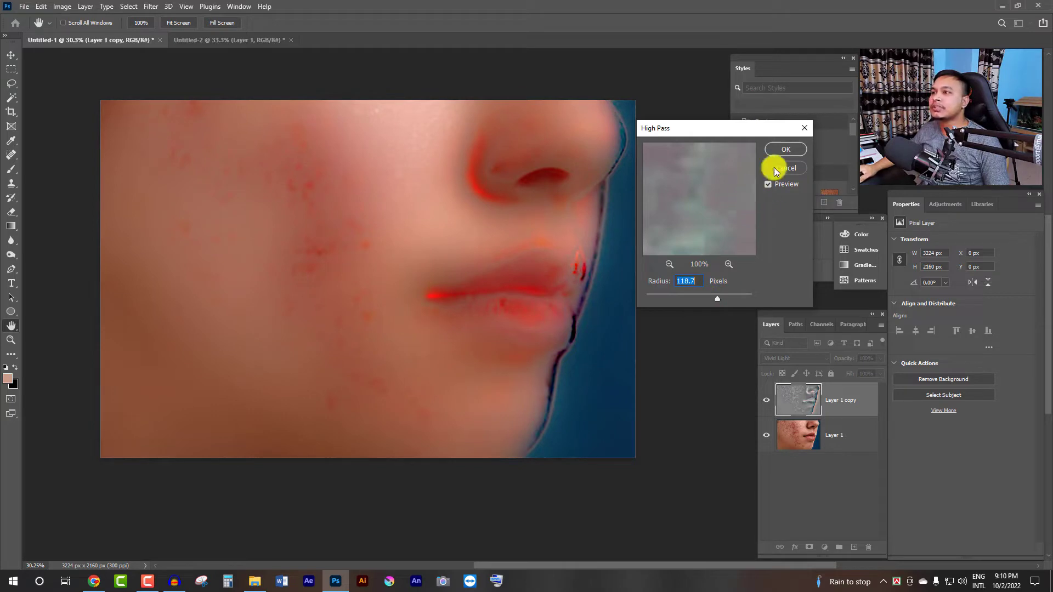
left_click(786, 149)
key("v")
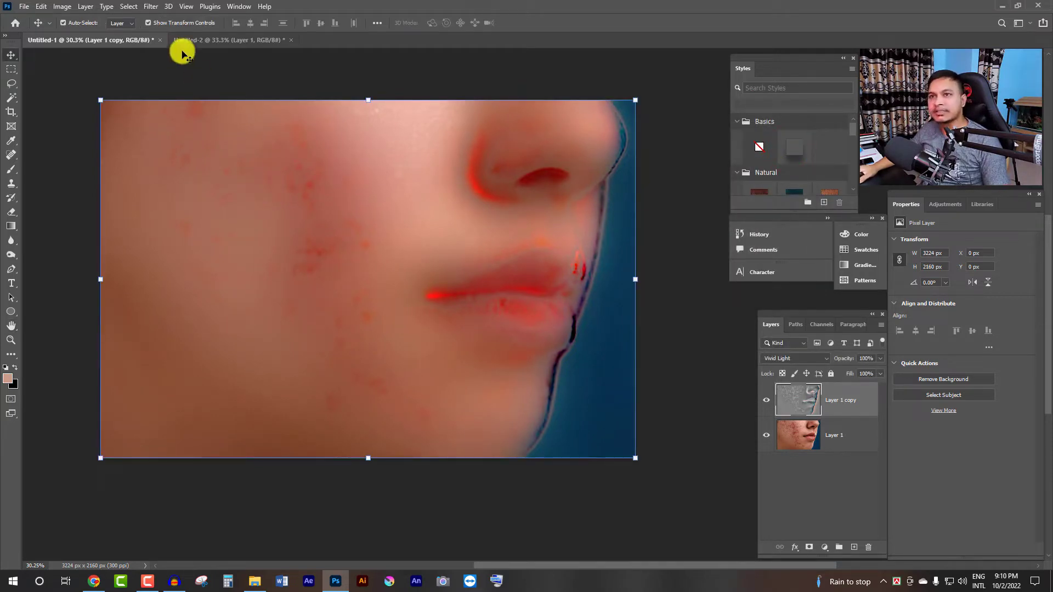
Add a 3.2-pixel Gaussian Blur to the Vivid Light copy layer
left_click(151, 6)
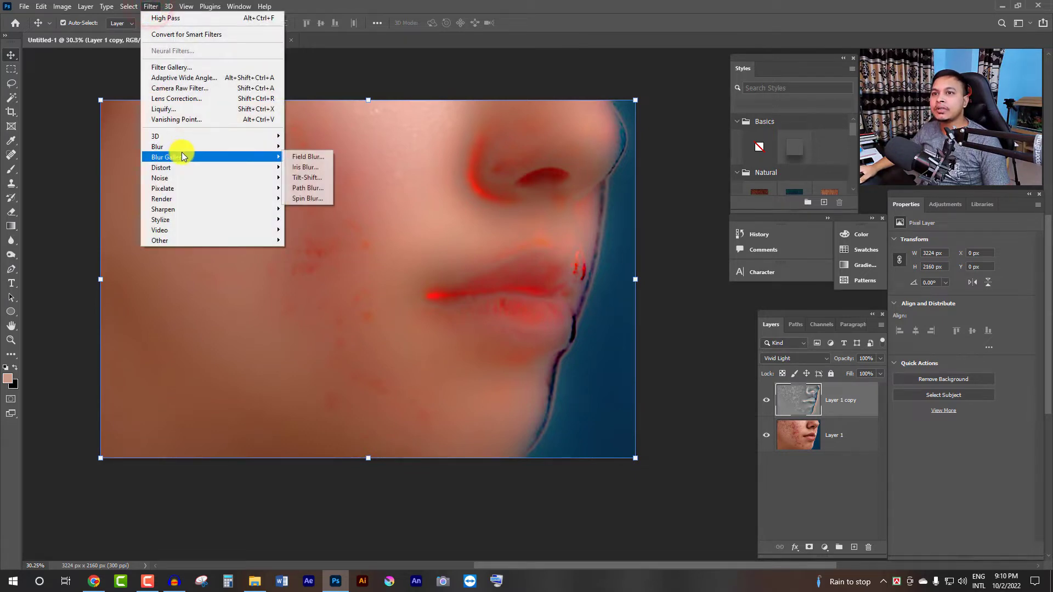
mouse_move(181, 146)
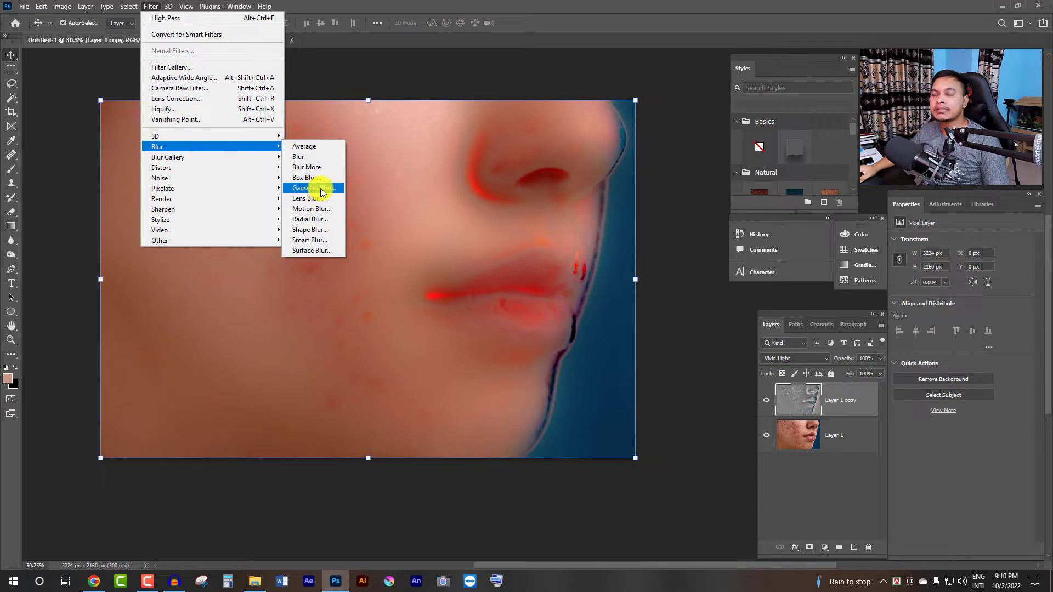
left_click(322, 188)
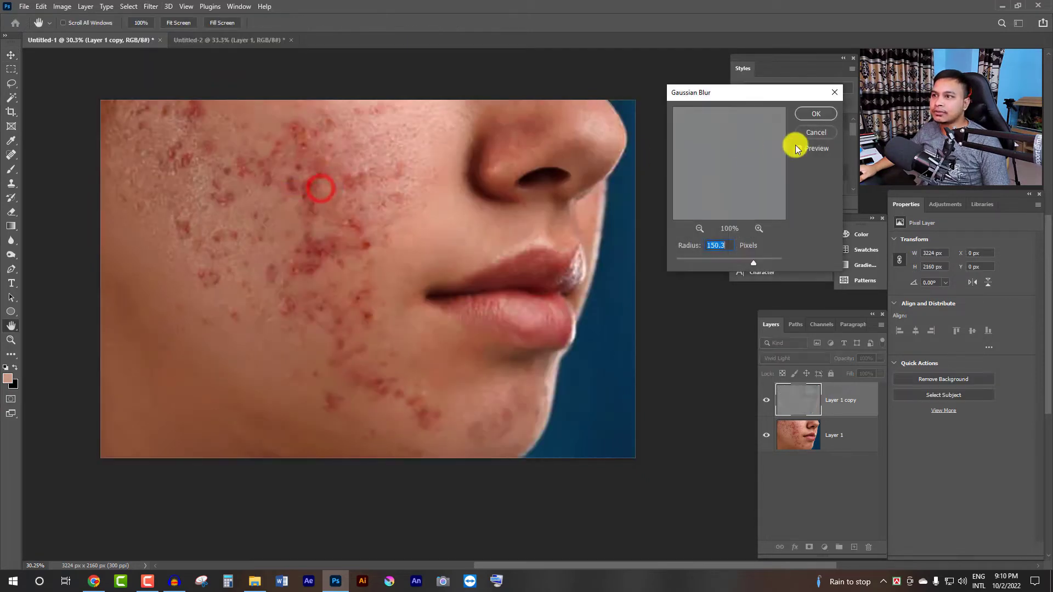
left_click_drag(761, 94, 748, 95)
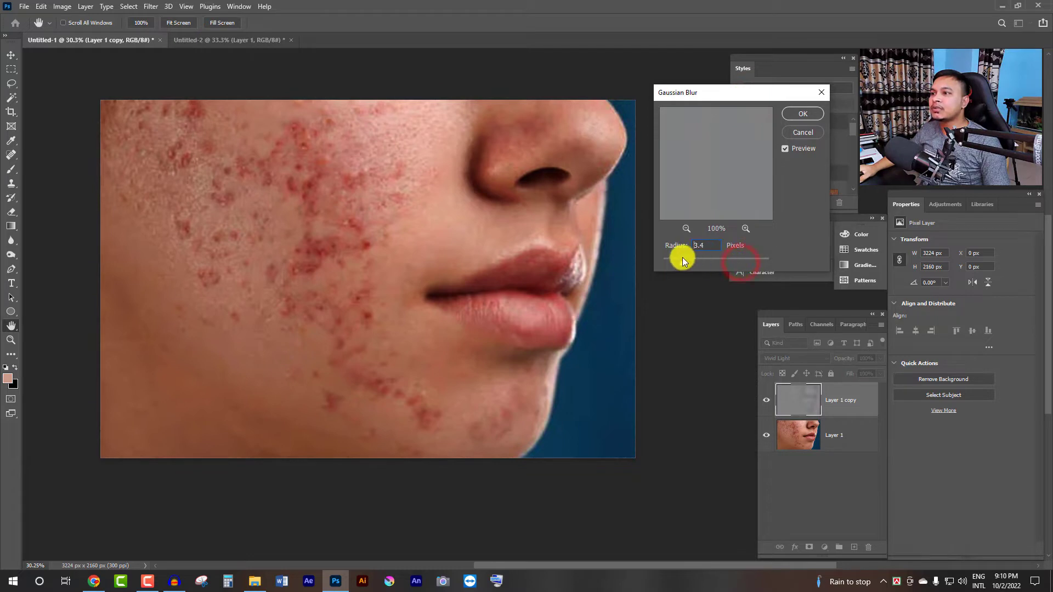
left_click_drag(682, 258, 672, 267)
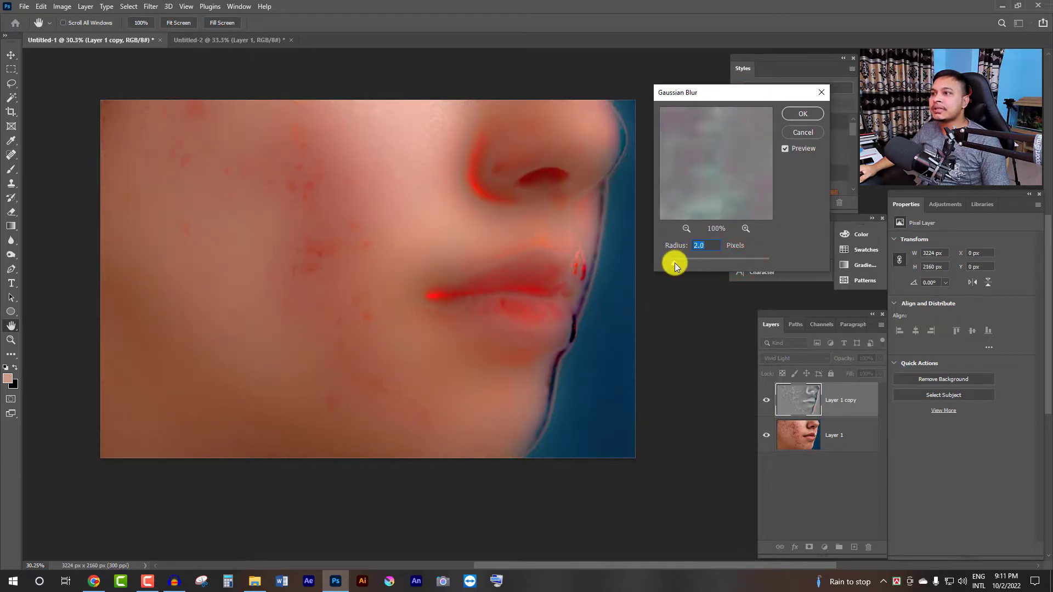
left_click_drag(674, 266, 670, 267)
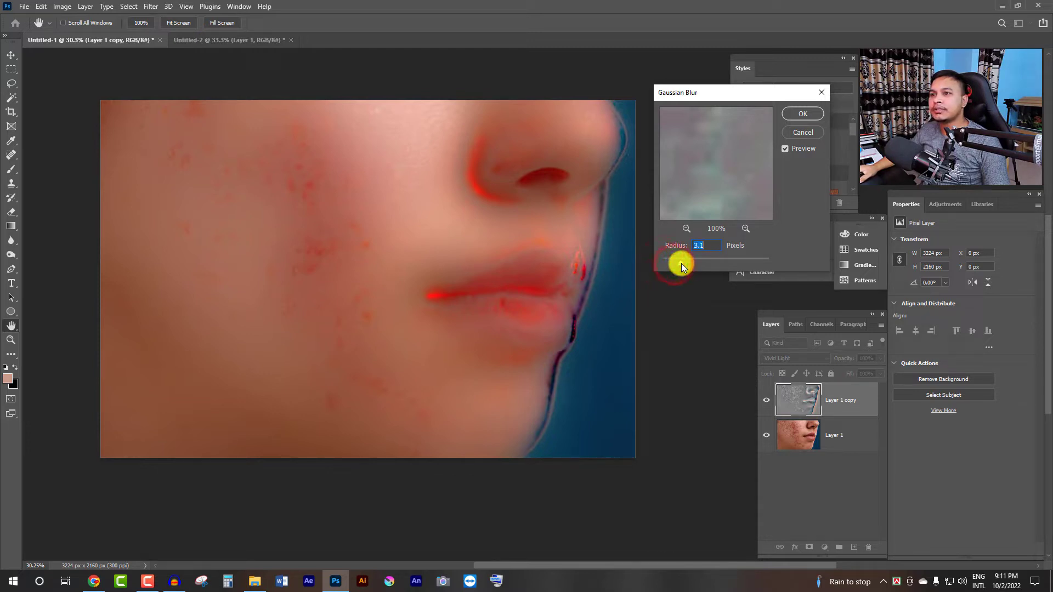
mouse_move(680, 264)
left_mouse_down()
mouse_move(698, 267)
mouse_move(675, 266)
left_mouse_up()
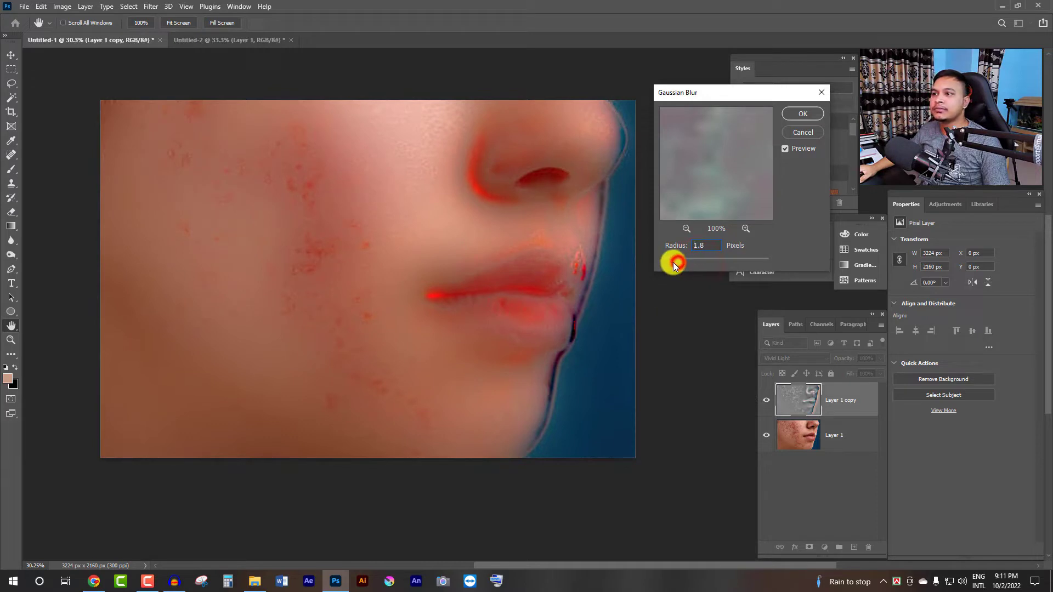
left_click_drag(673, 266, 683, 268)
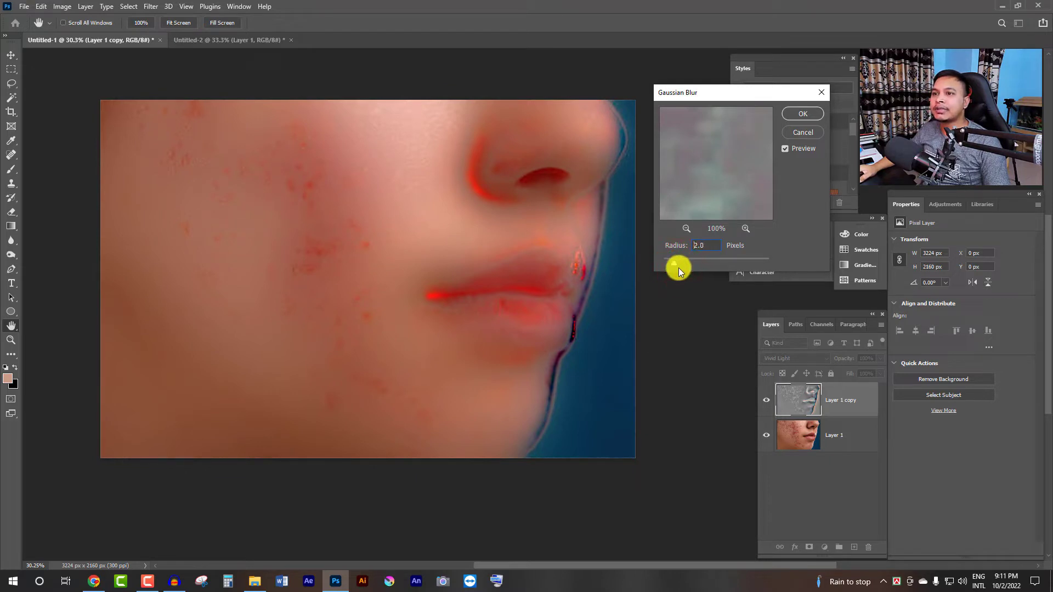
mouse_move(681, 267)
left_mouse_down()
mouse_move(700, 268)
mouse_move(674, 268)
left_mouse_up()
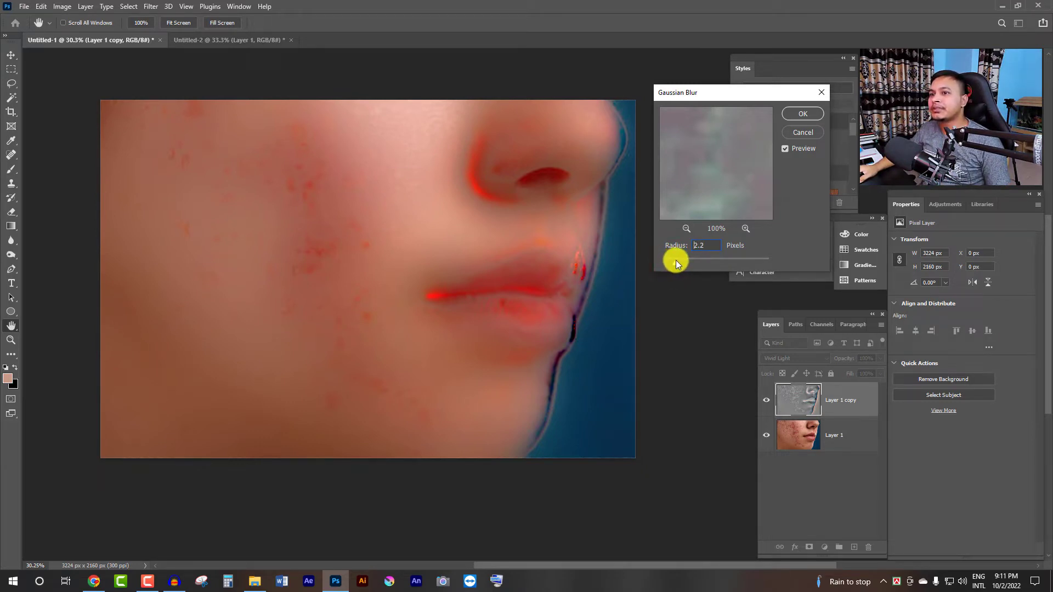
left_click_drag(677, 265, 677, 263)
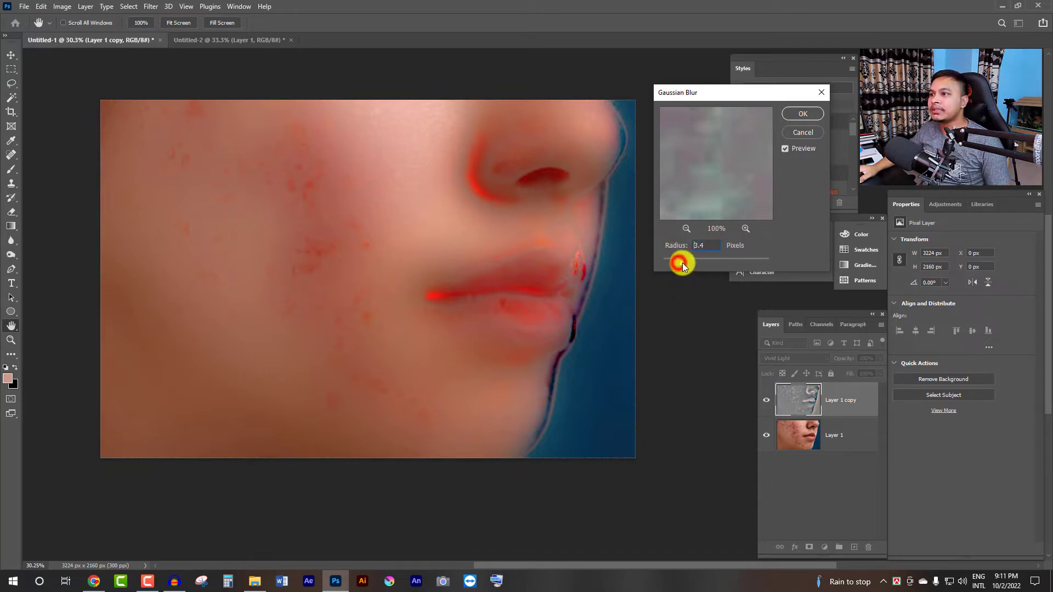
left_click_drag(680, 265, 681, 263)
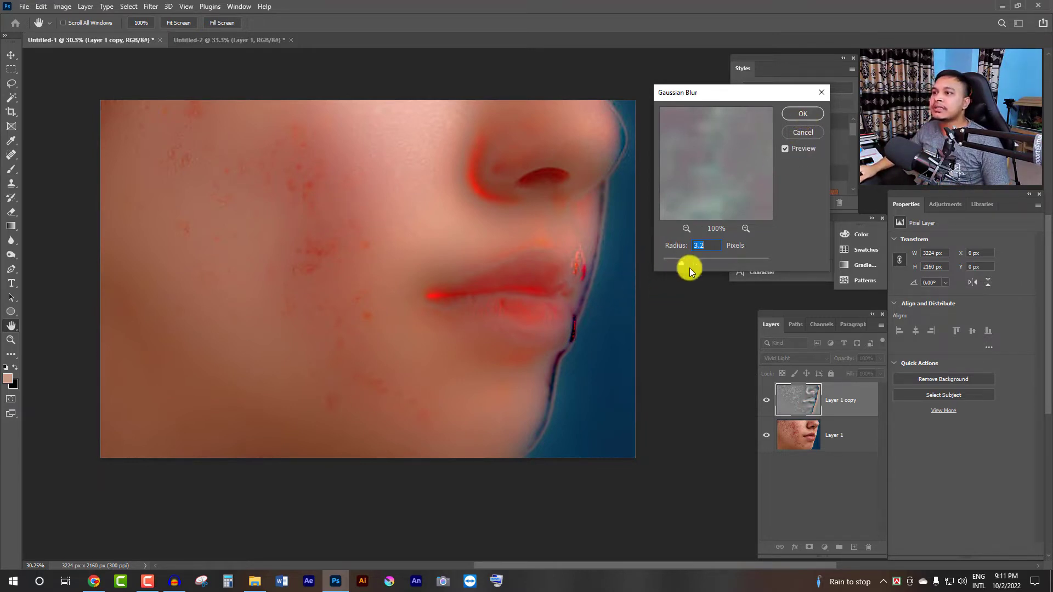
left_click(802, 113)
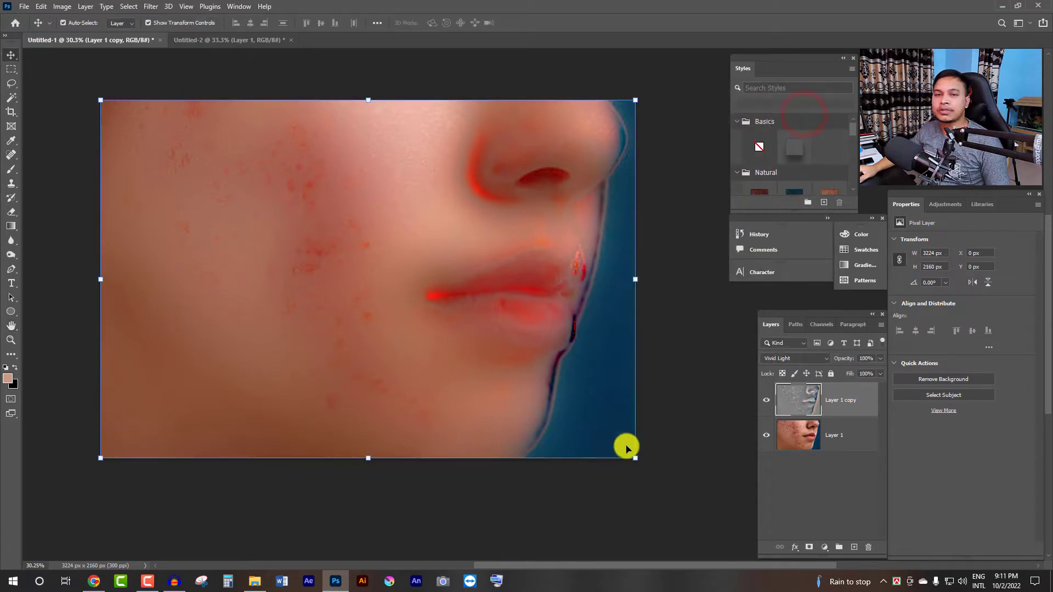
On Layer 1, set Selective Color Reds Black to -16, then reselect Layer 1 copy
left_click(836, 445)
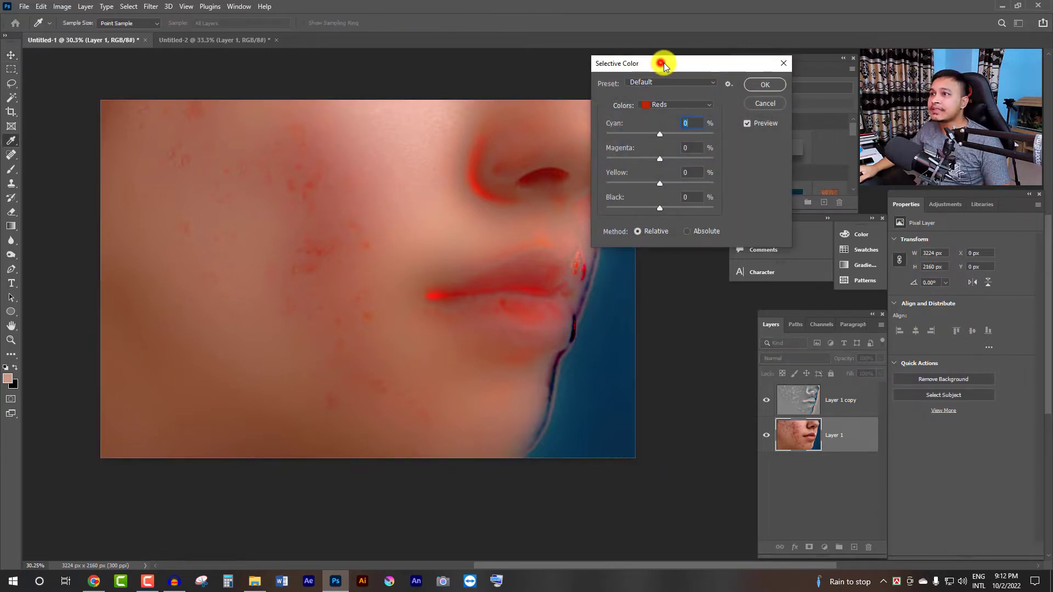
left_click_drag(664, 62, 706, 70)
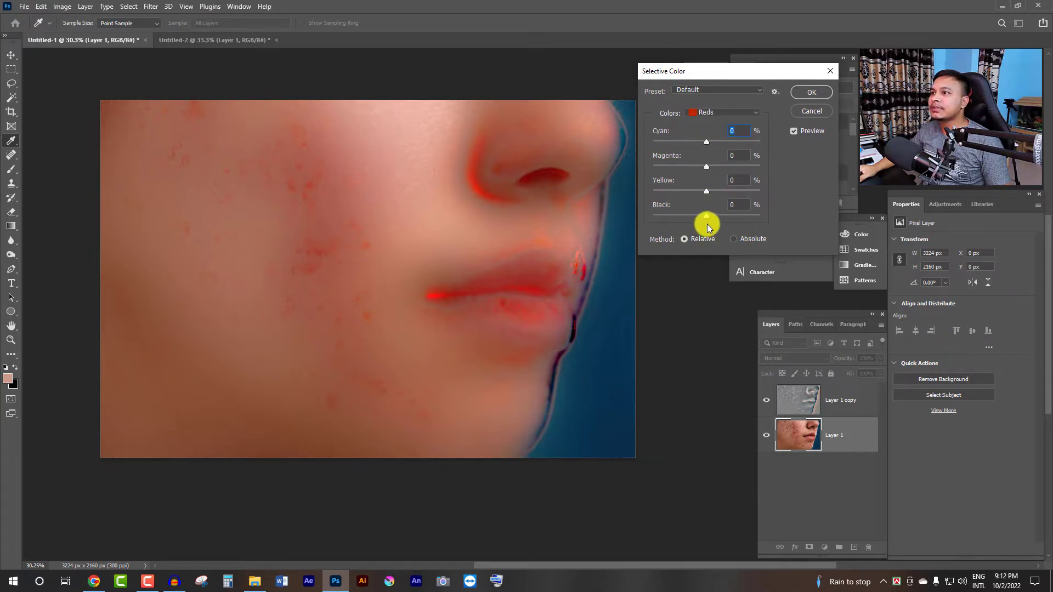
left_click_drag(706, 217, 702, 216)
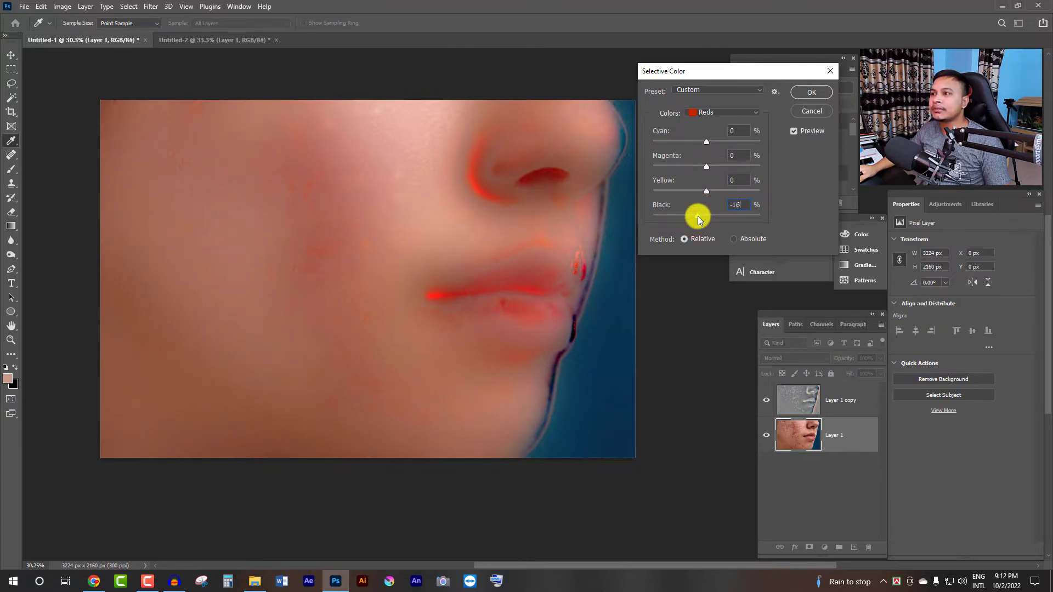
left_click(698, 216)
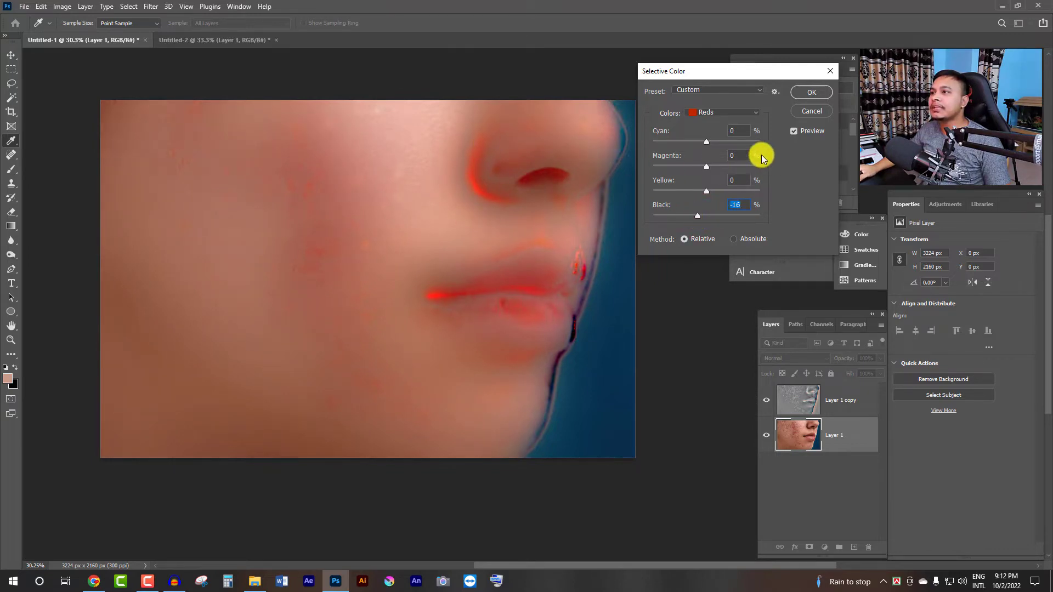
left_click(815, 93)
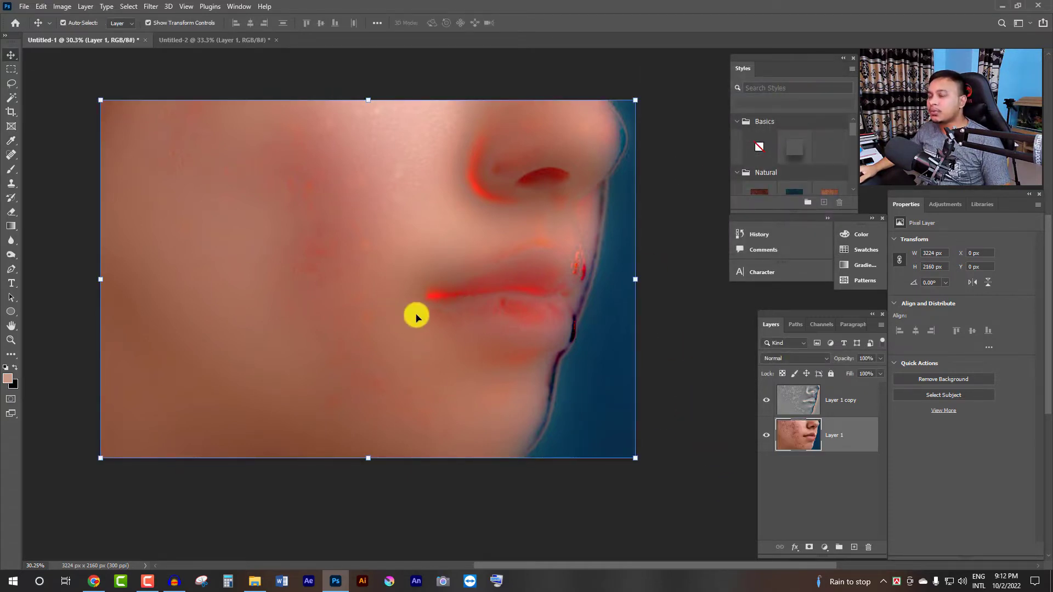
left_click(849, 396)
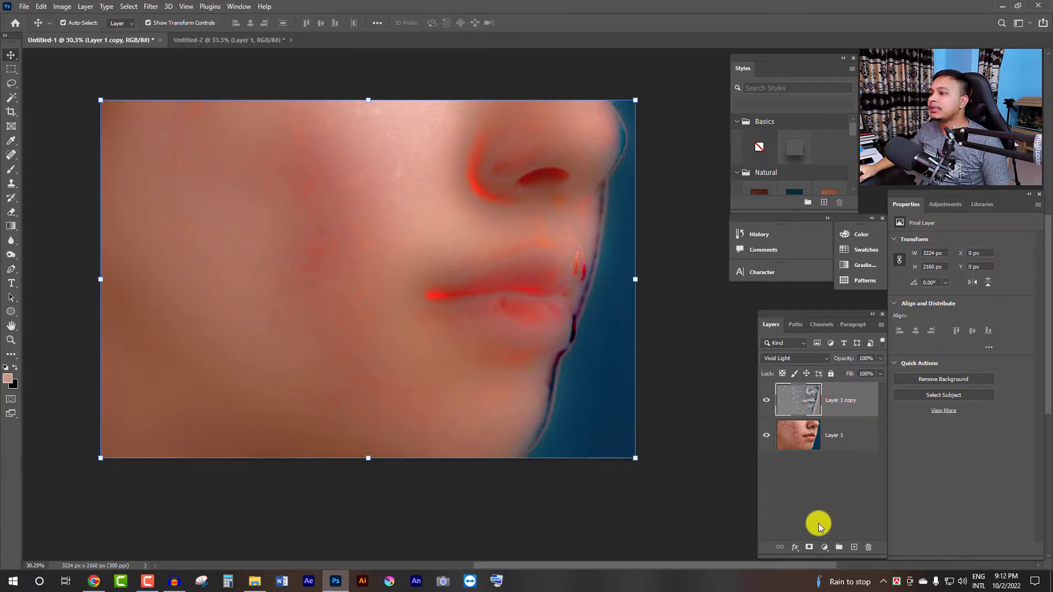
Add a white layer mask to Layer 1 copy and bring up Keyboard Shortcuts and Menus
left_click(809, 547)
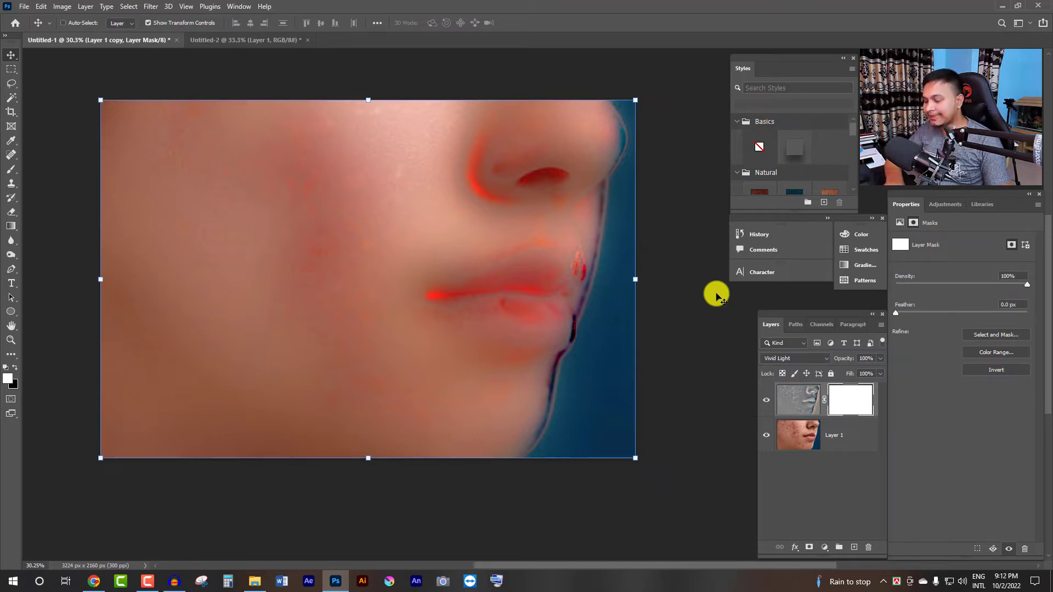
key("ctrl+alt+shift+k")
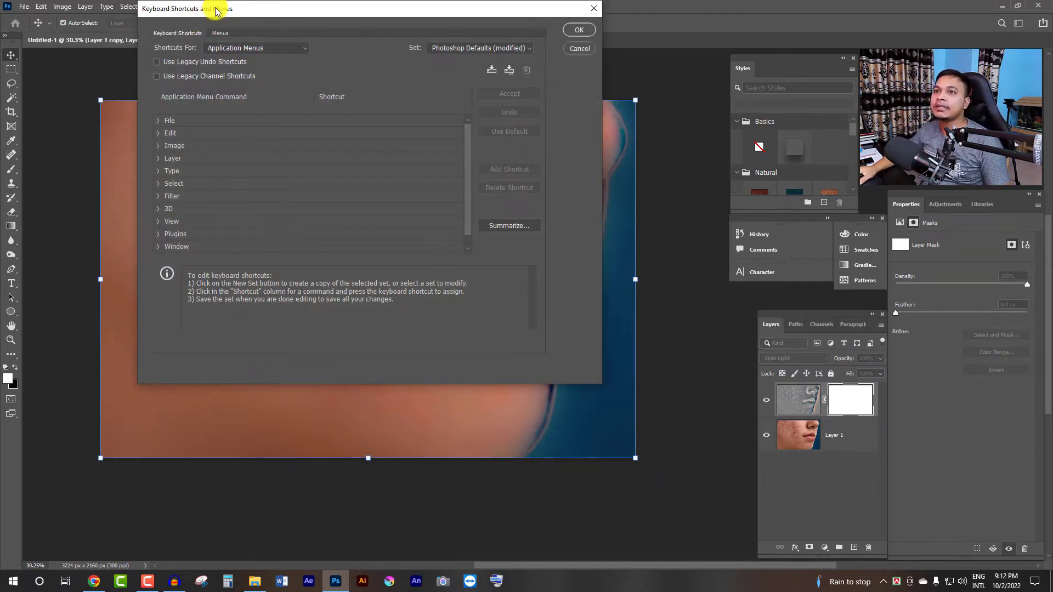
Expand the Image commands in the shortcuts editor and locate Selective Color
left_click_drag(300, 12, 446, 81)
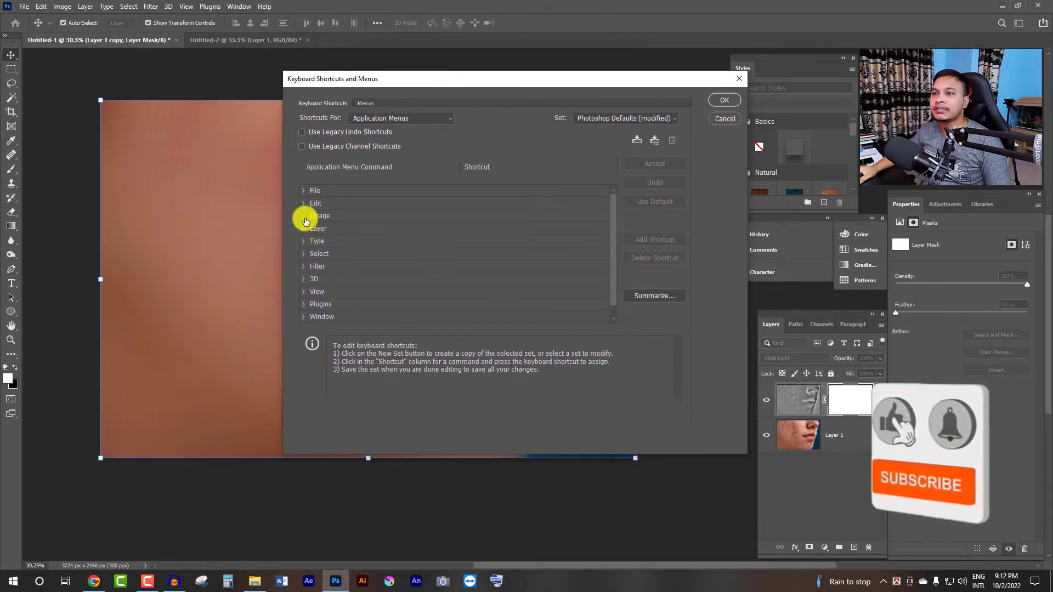
left_click(305, 216)
left_click_drag(613, 207, 613, 215)
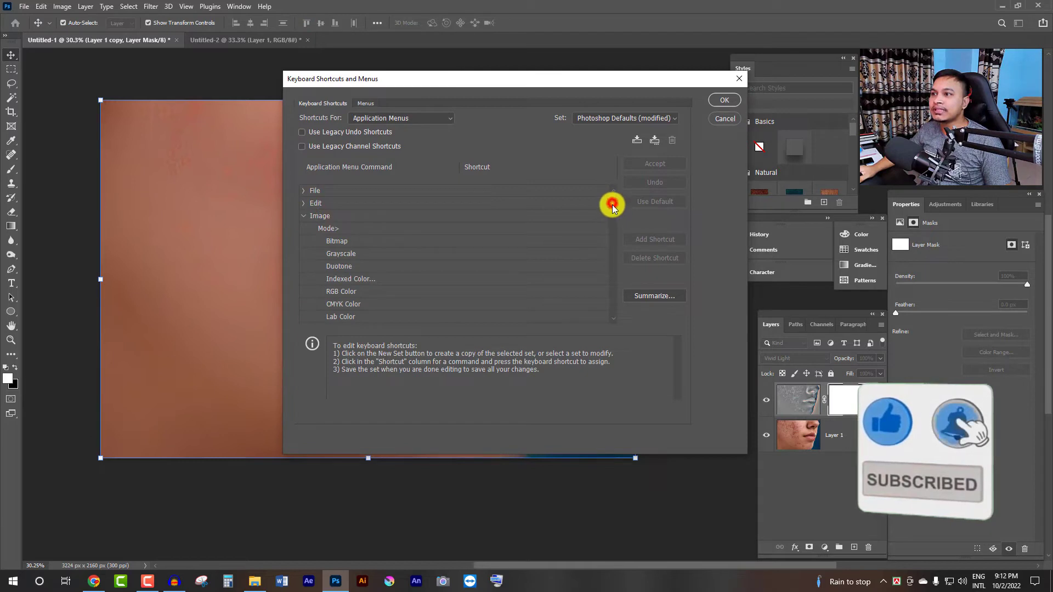
scroll(437, 263, "down", 2)
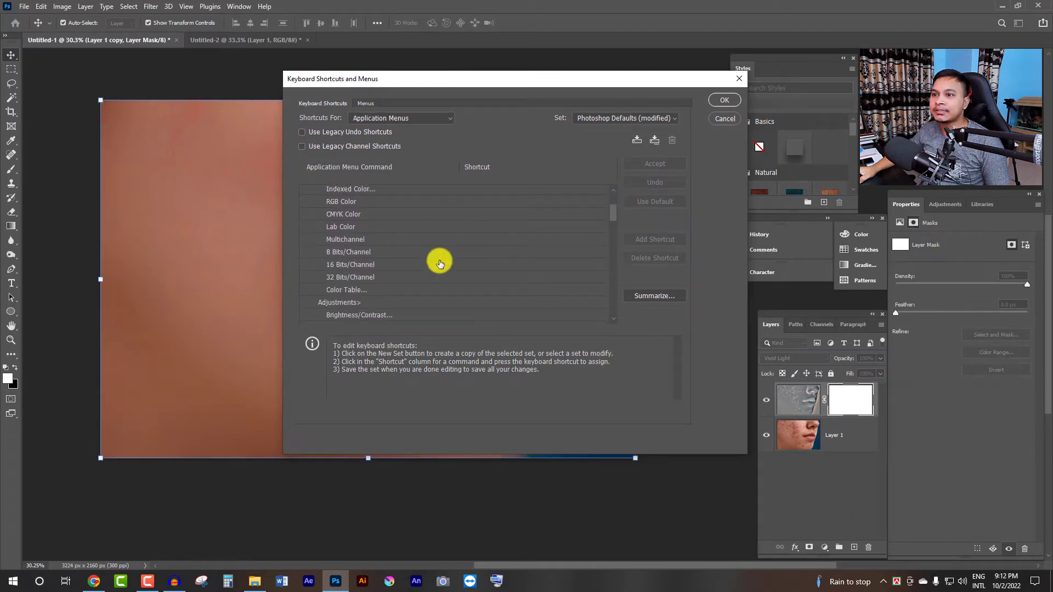
scroll(404, 283, "down", 1)
scroll(405, 285, "down", 1)
scroll(406, 285, "down", 2)
scroll(405, 284, "down", 2)
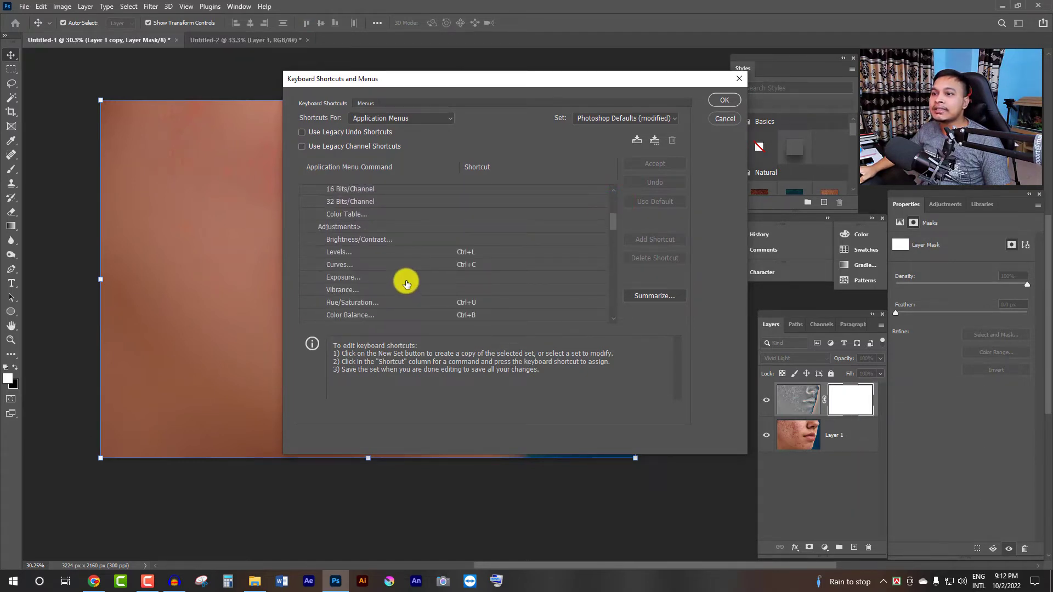
scroll(406, 285, "down", 2)
scroll(410, 284, "down", 1)
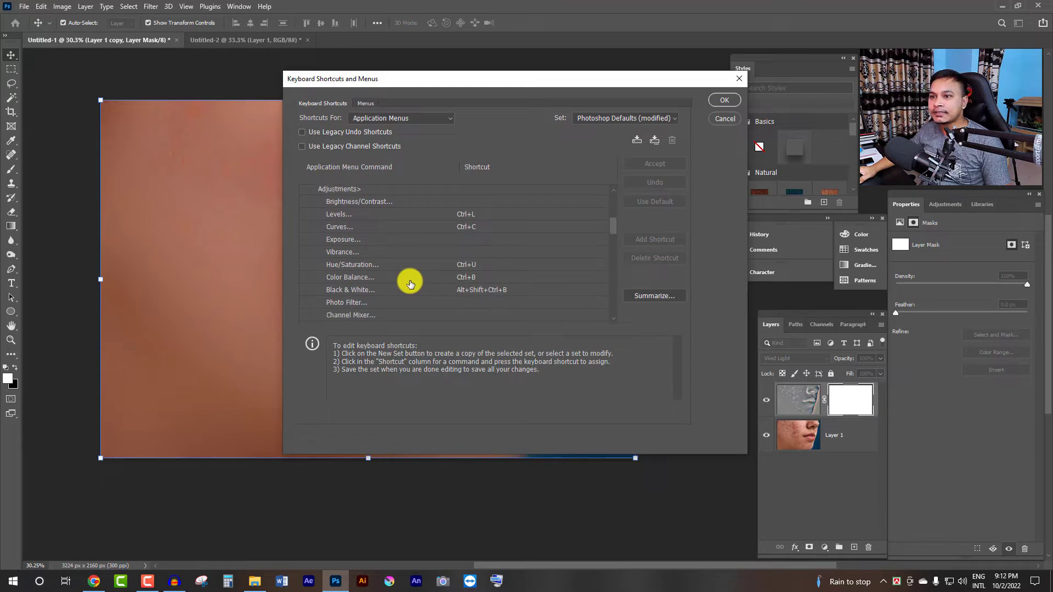
scroll(409, 283, "down", 1)
scroll(364, 277, "down", 1)
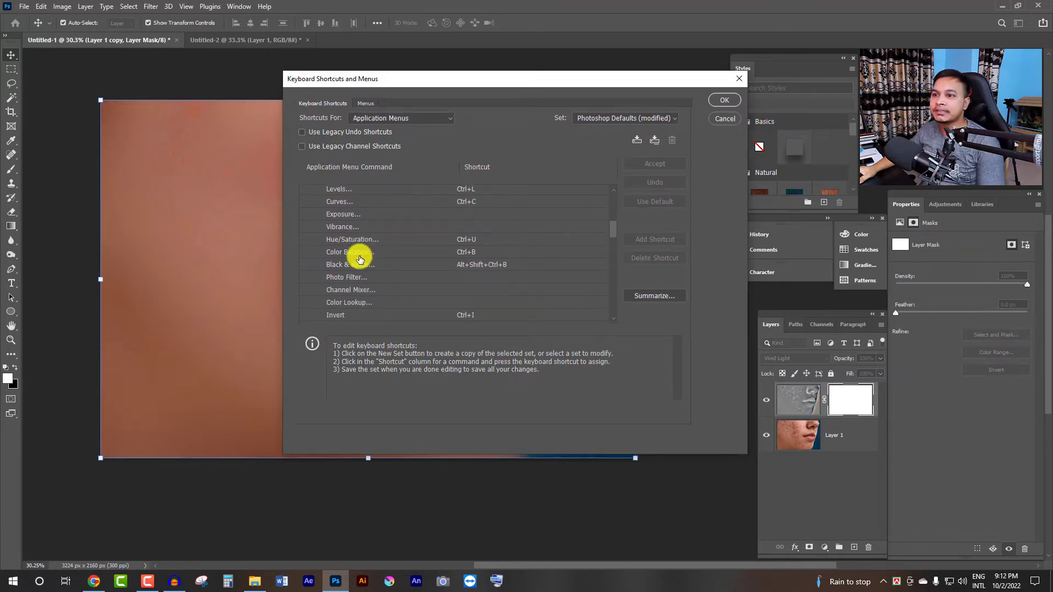
scroll(363, 295, "down", 1)
scroll(365, 294, "down", 2)
scroll(365, 294, "down", 1)
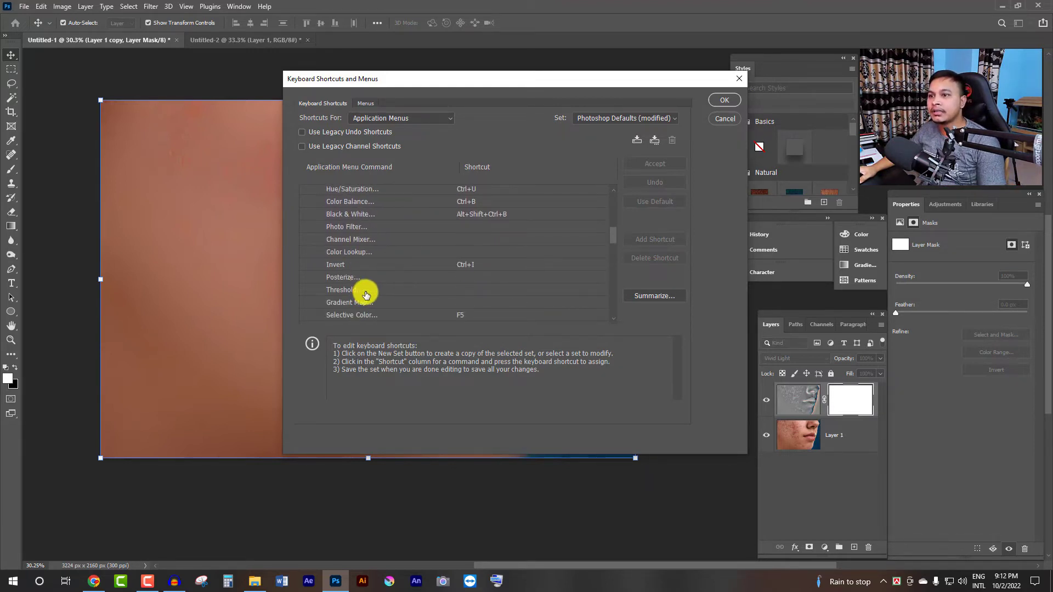
scroll(399, 301, "down", 1)
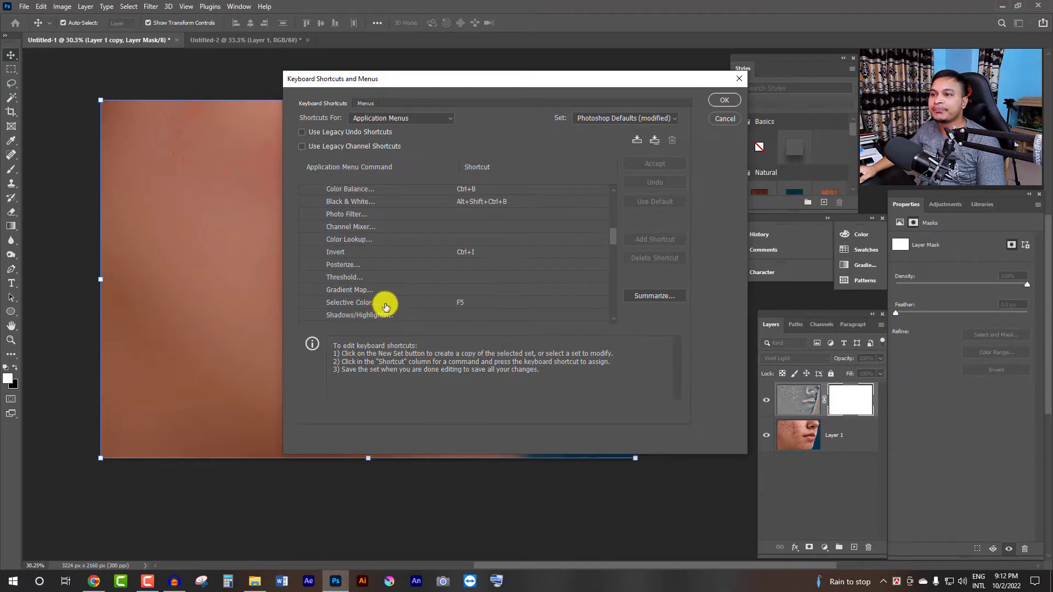
Assign F5 as the Selective Color shortcut and save the shortcut changes
left_click(458, 302)
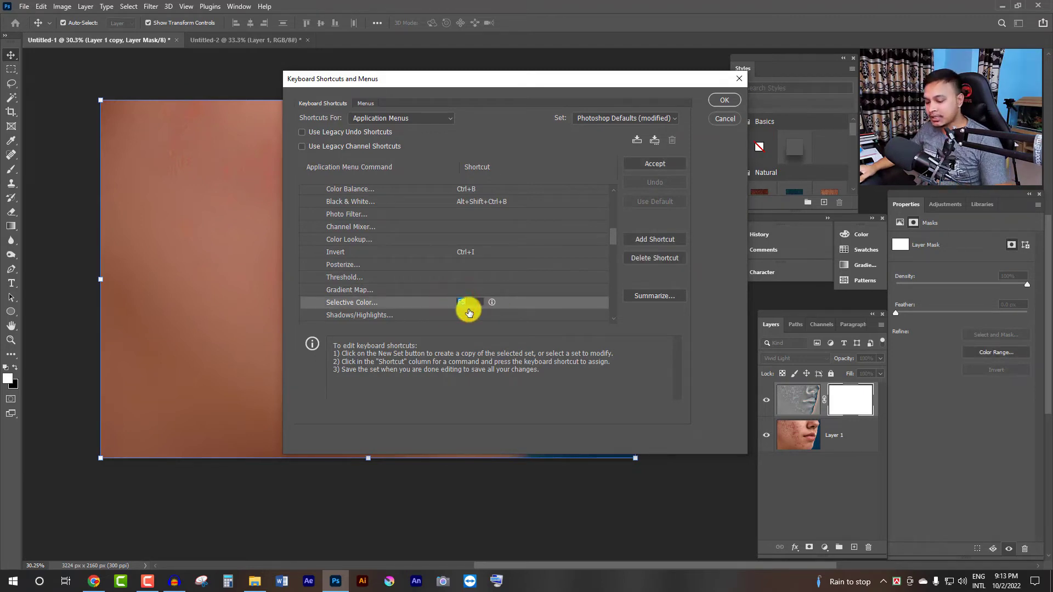
key("F6")
key("F5")
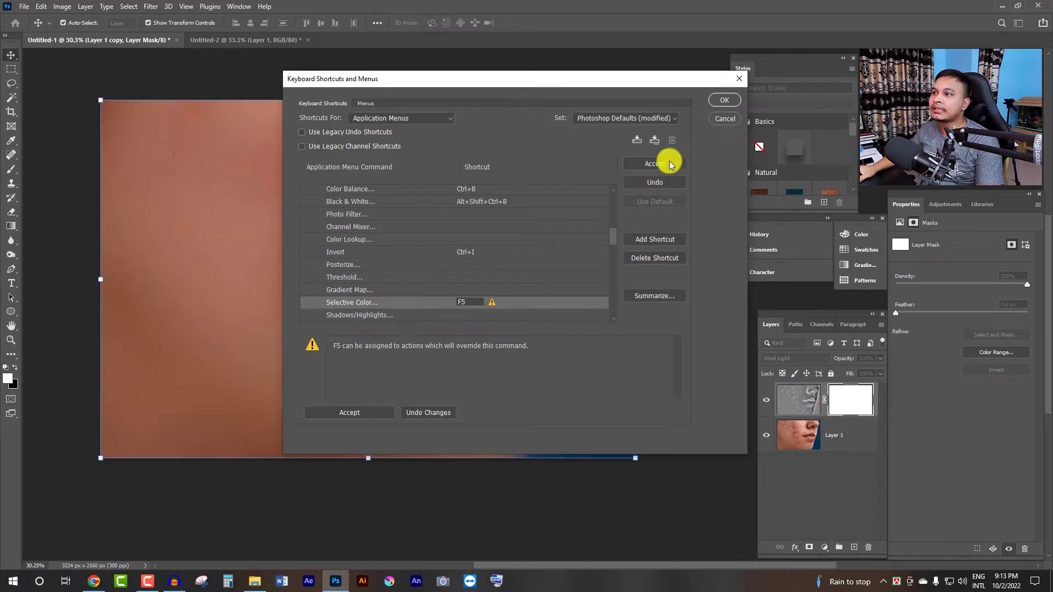
left_click(724, 101)
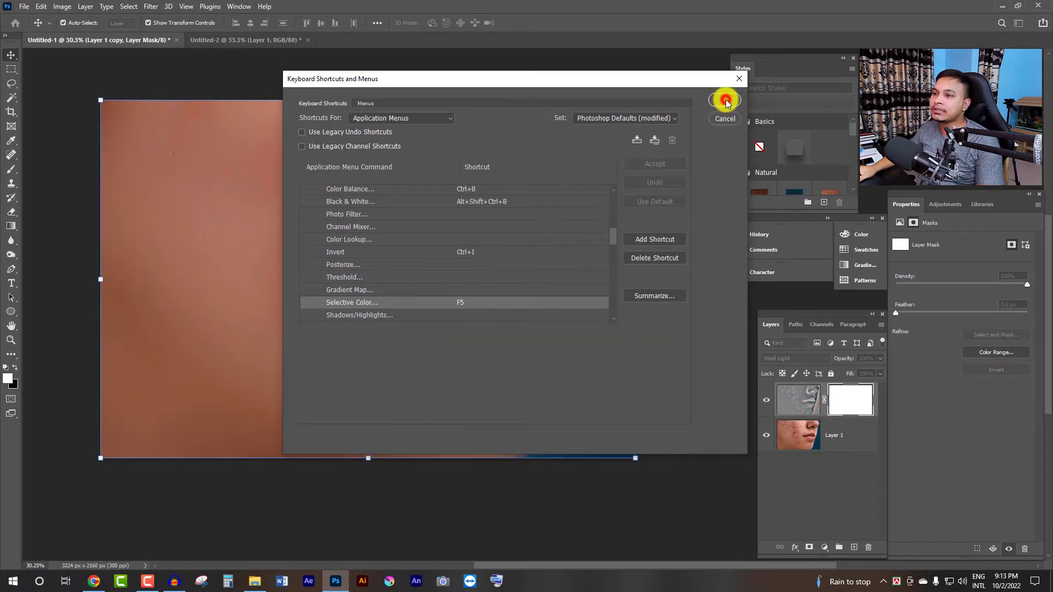
left_click(725, 102)
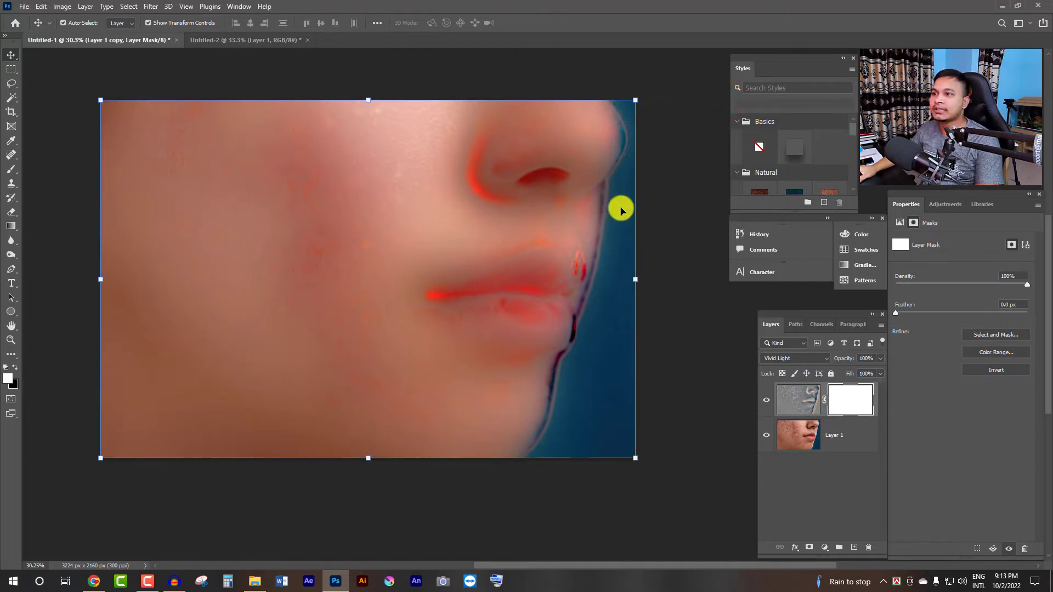
With Layer 1 selected, test the shortcut brings up Selective Color, then close it
left_click(665, 216)
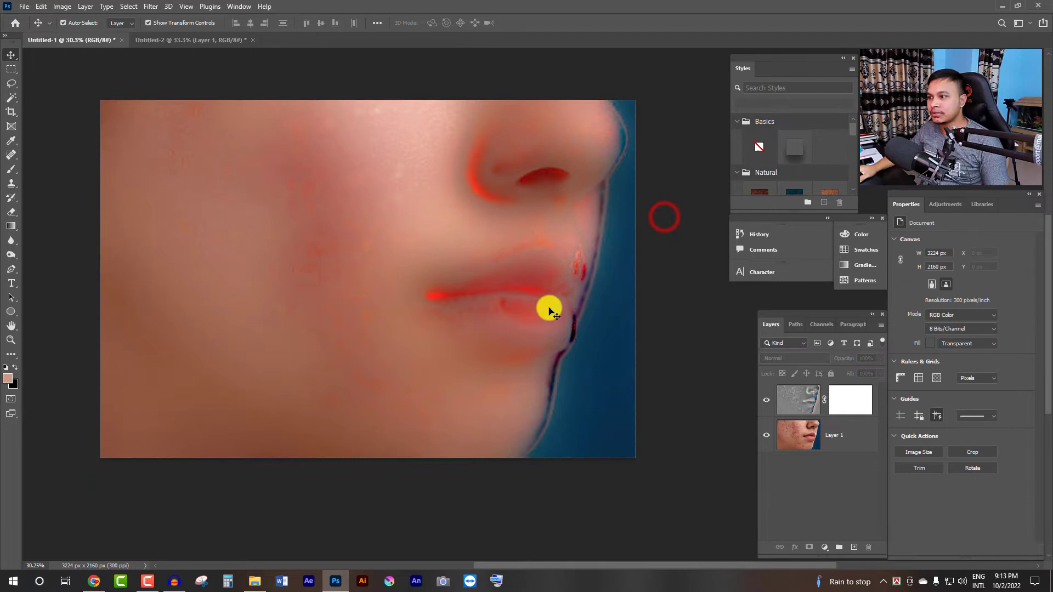
left_click(824, 439)
key("ctrl+alt+shift+s")
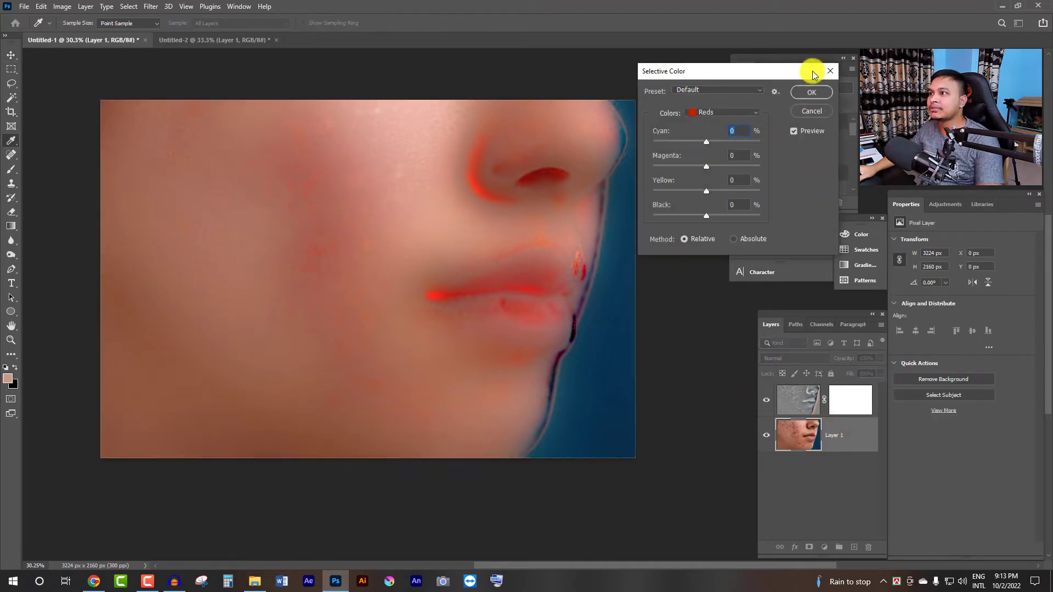
left_click(828, 90)
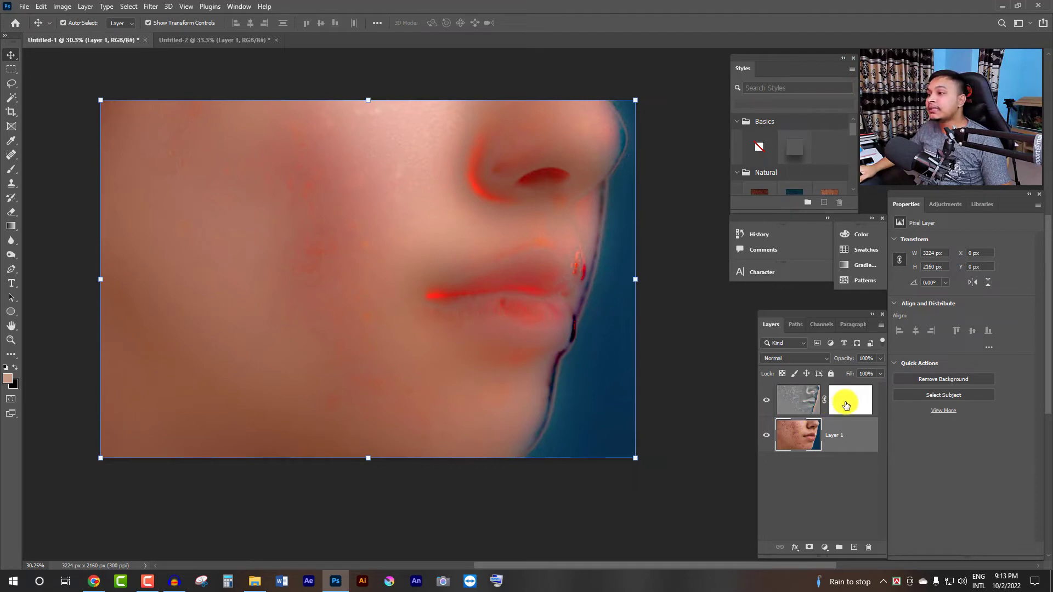
Target Layer 1 copy's mask and invert it to solid black
left_click(839, 405)
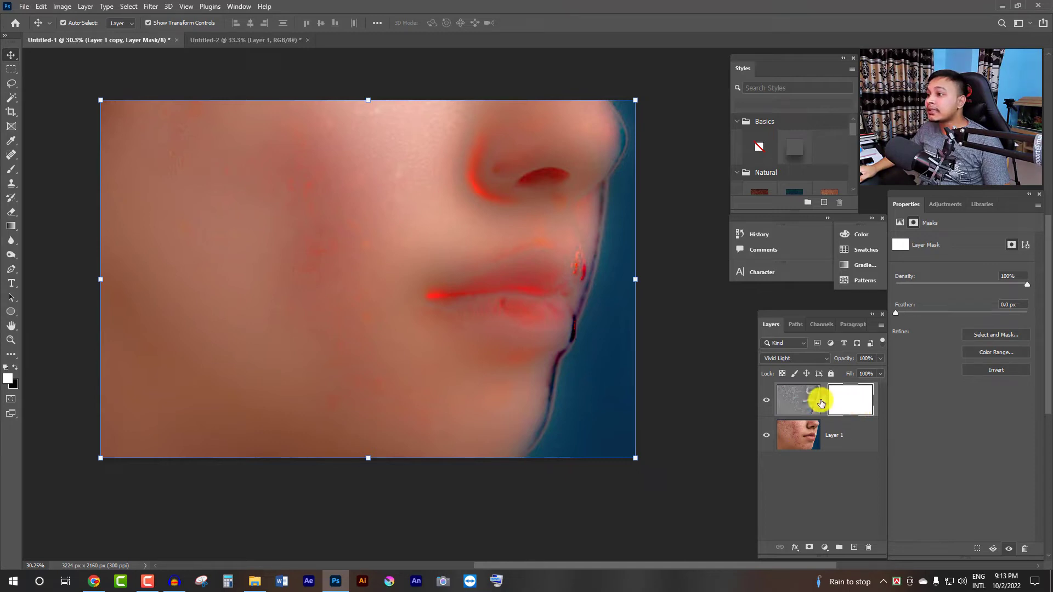
left_click(796, 400)
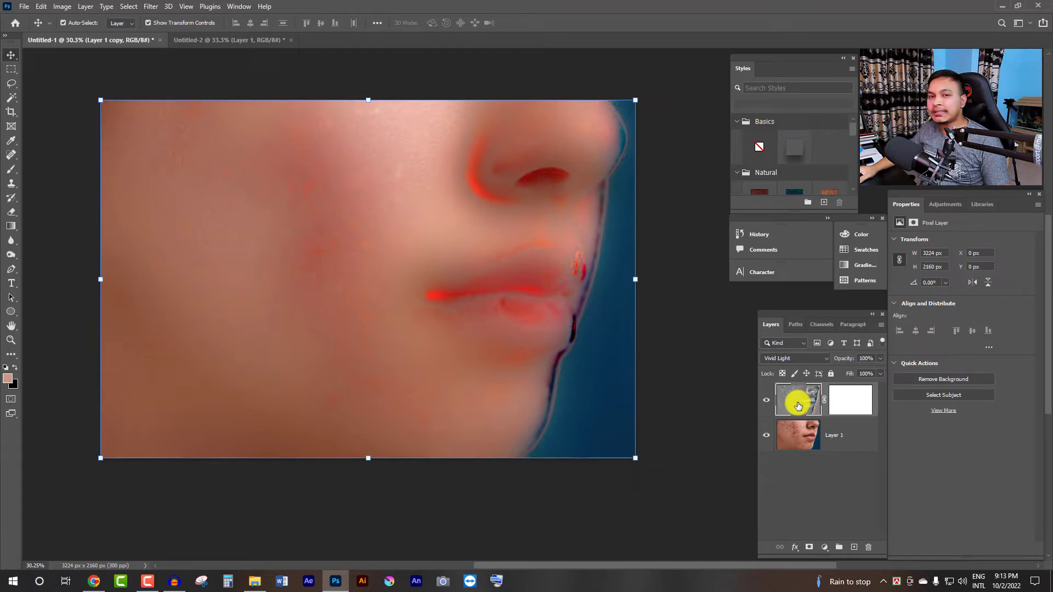
left_click(852, 405)
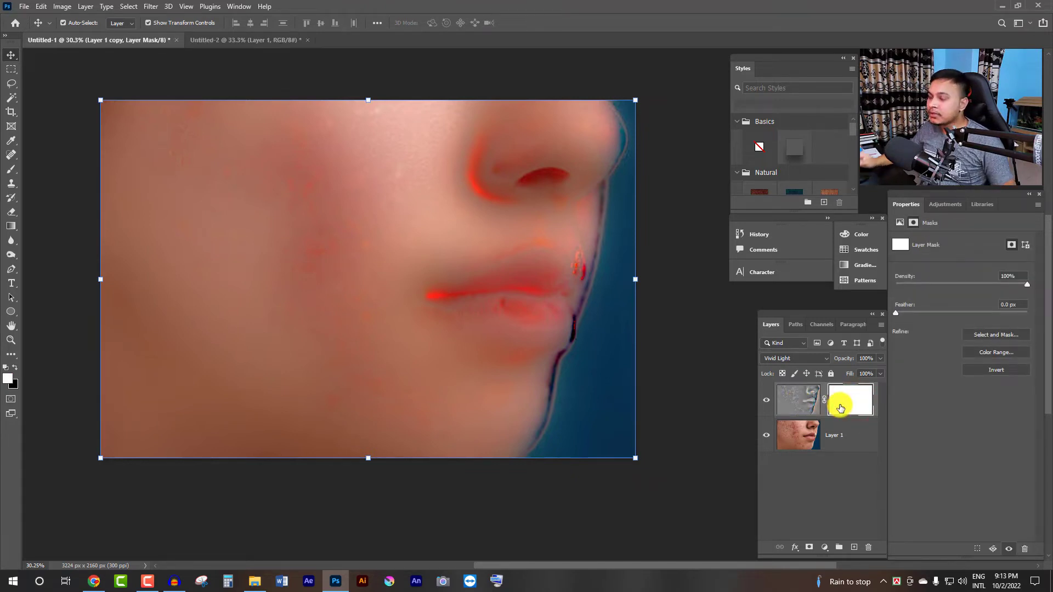
key("ctrl+i")
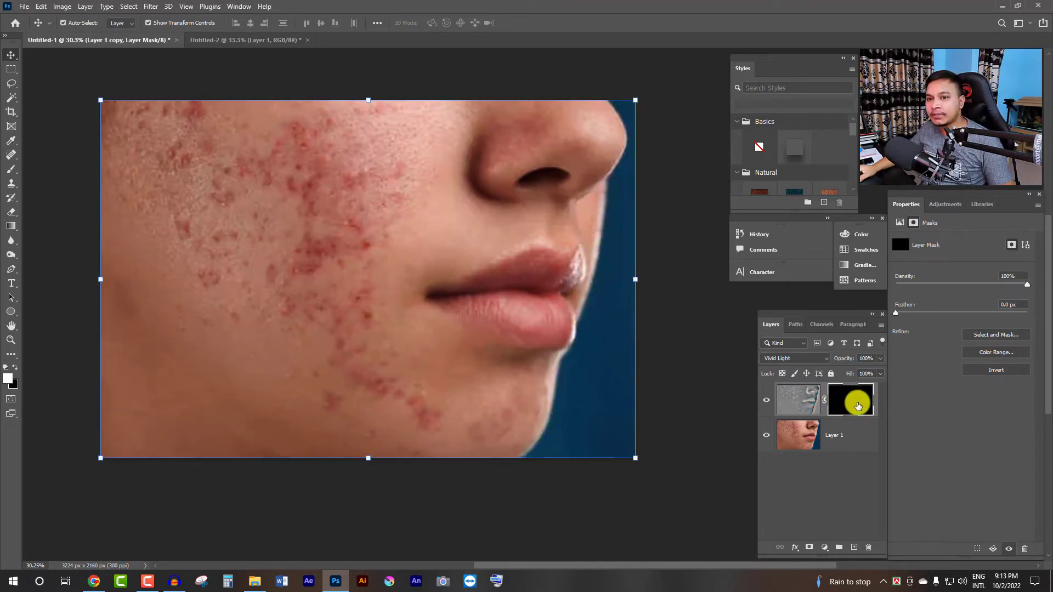
Confirm in the Color Picker that the foreground colour is white, leaving it unchanged
left_click(8, 378)
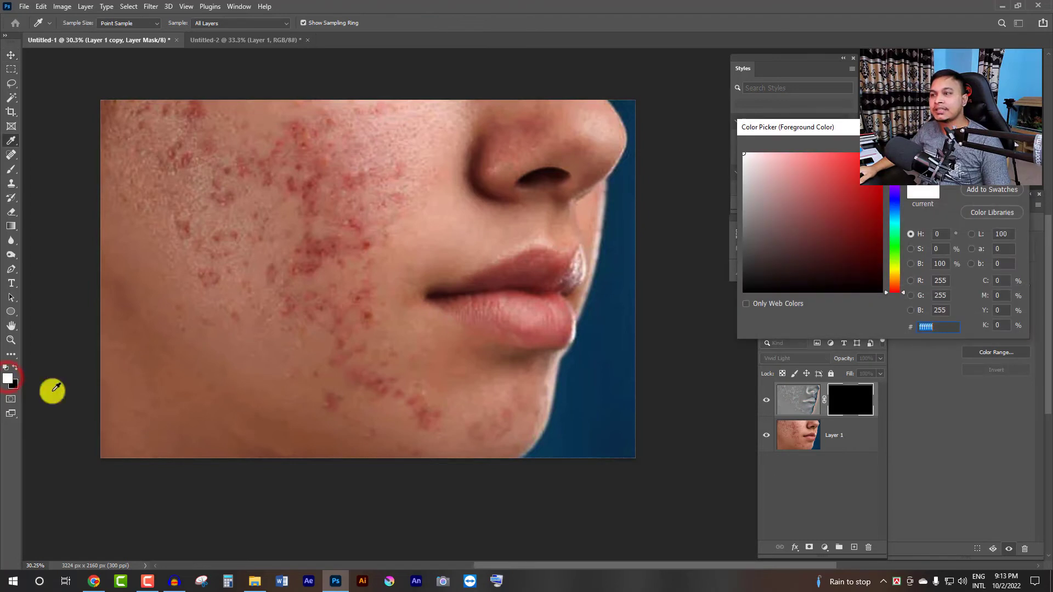
left_click(746, 164)
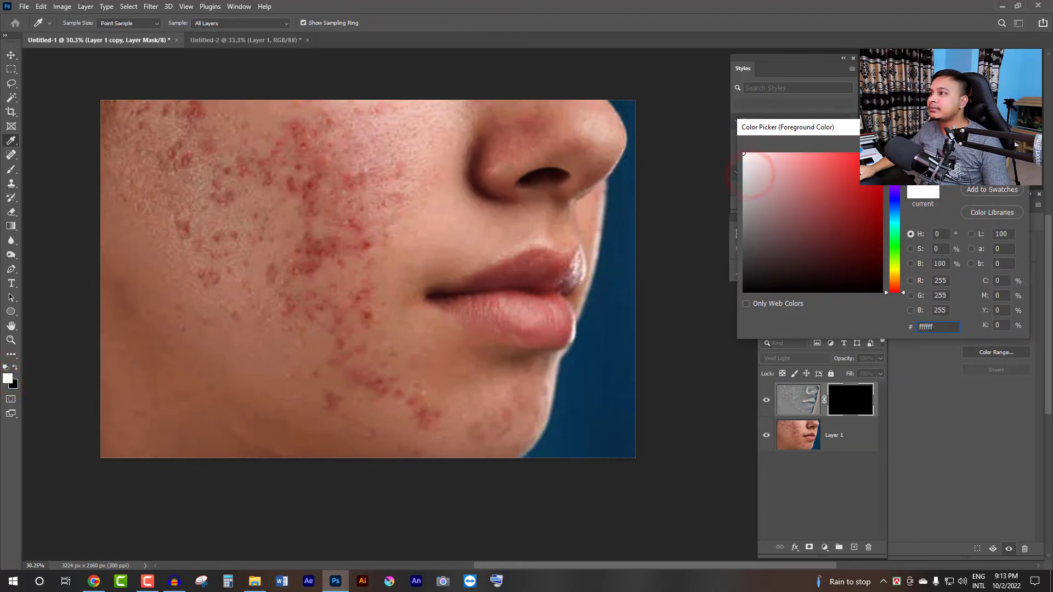
key("Return")
key("v")
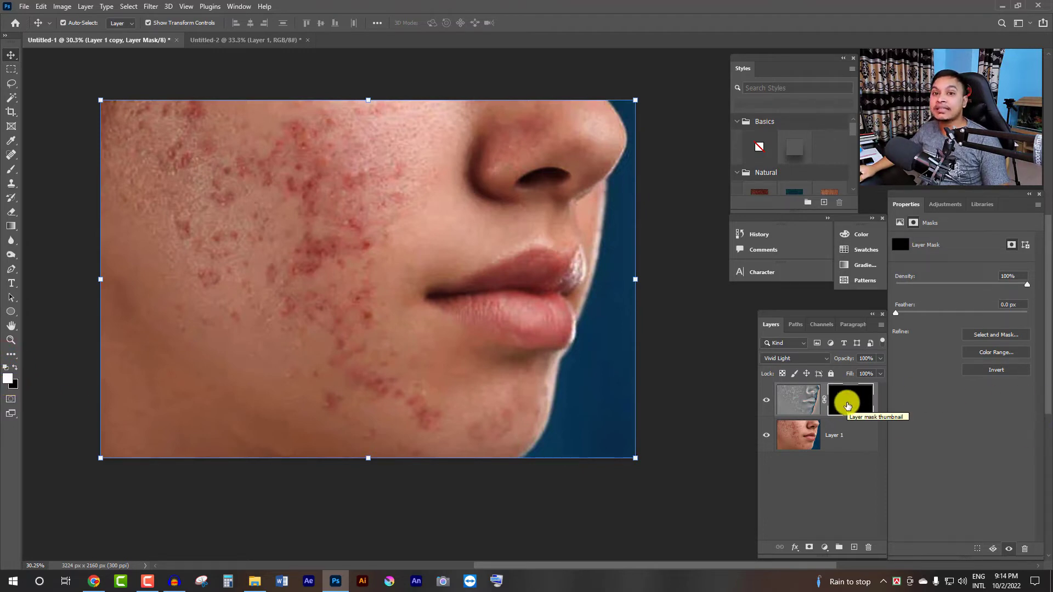
left_click(7, 381)
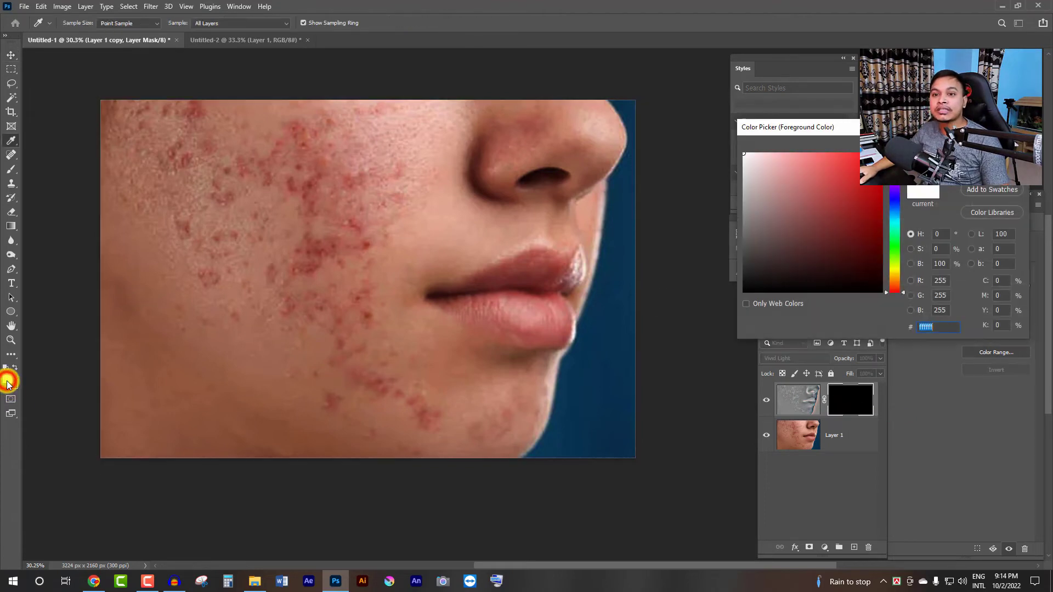
key("Return")
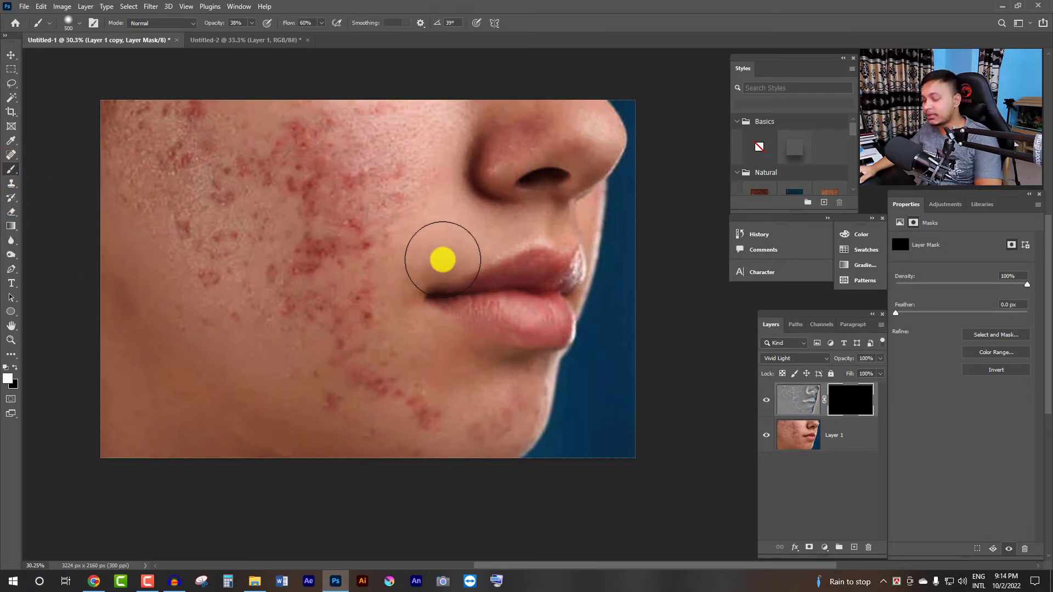
Set the brush to 300 px size and 27% hardness
key("bracketleft")
key("bracketleft")
right_click(298, 230)
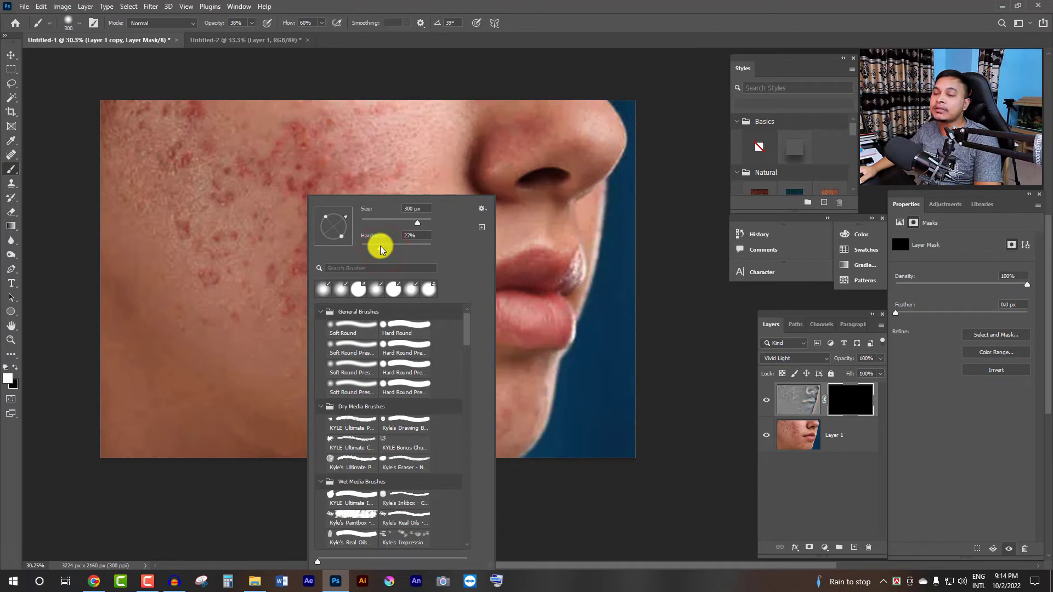
left_click(380, 245)
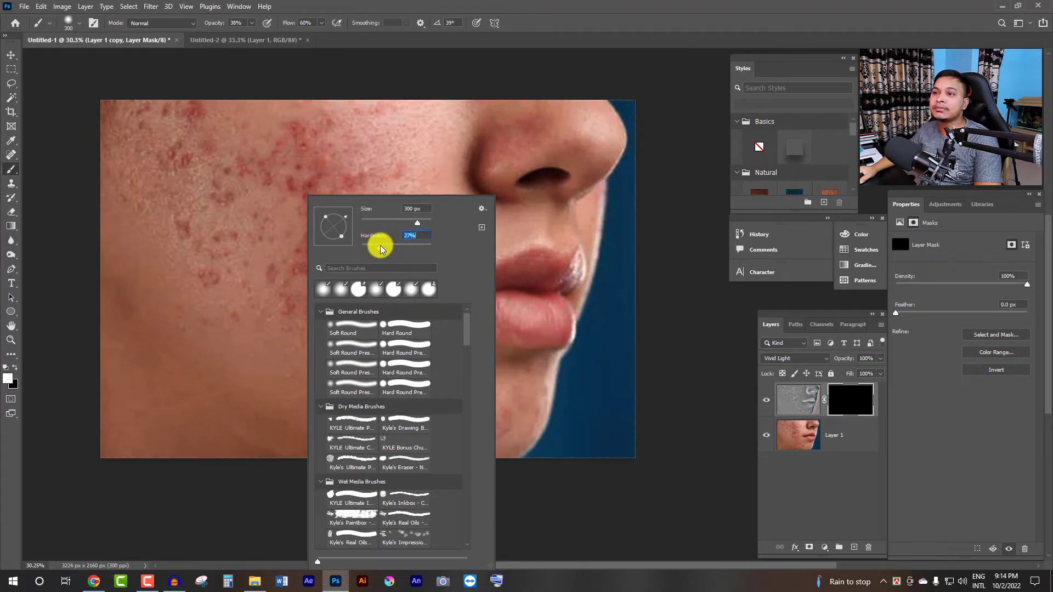
left_click(265, 113)
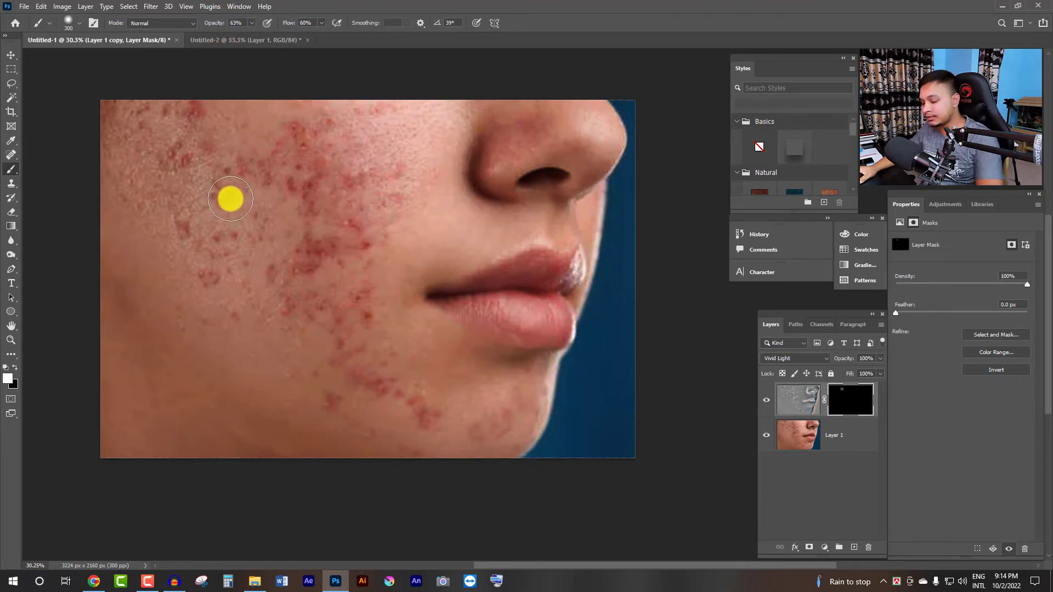
Paint white over the acne on the cheek and upper-left cheek, resizing the brush as needed
key("bracketright")
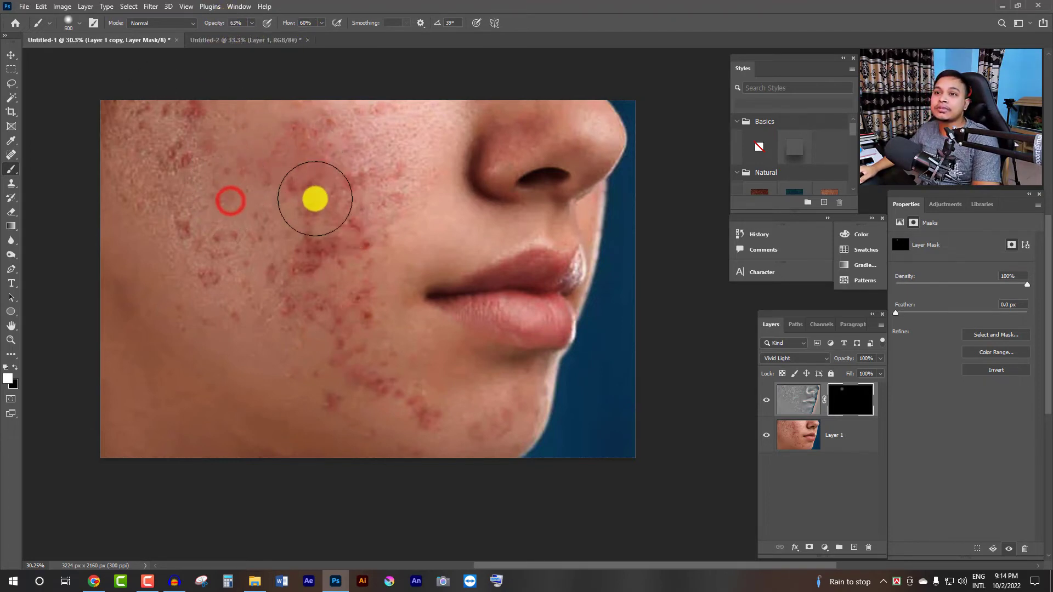
mouse_move(235, 188)
left_mouse_down()
mouse_move(316, 176)
mouse_move(228, 130)
mouse_move(341, 141)
mouse_move(336, 176)
mouse_move(319, 179)
left_mouse_up()
key("bracketleft")
key("bracketleft")
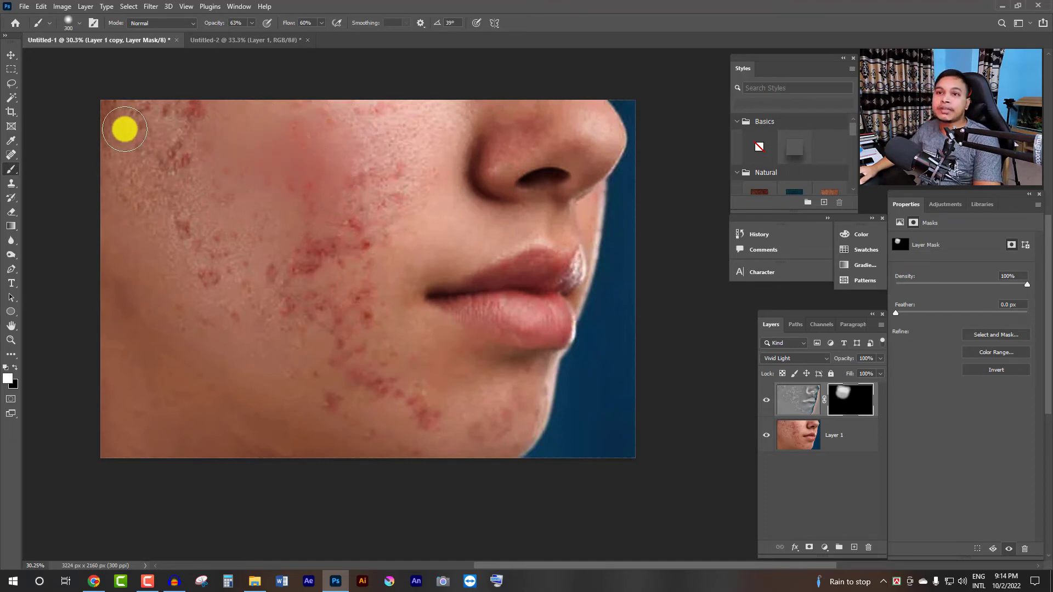
mouse_move(106, 108)
left_mouse_down()
mouse_move(234, 111)
mouse_move(129, 141)
mouse_move(190, 141)
mouse_move(180, 142)
mouse_move(176, 205)
left_mouse_up()
key("bracketright")
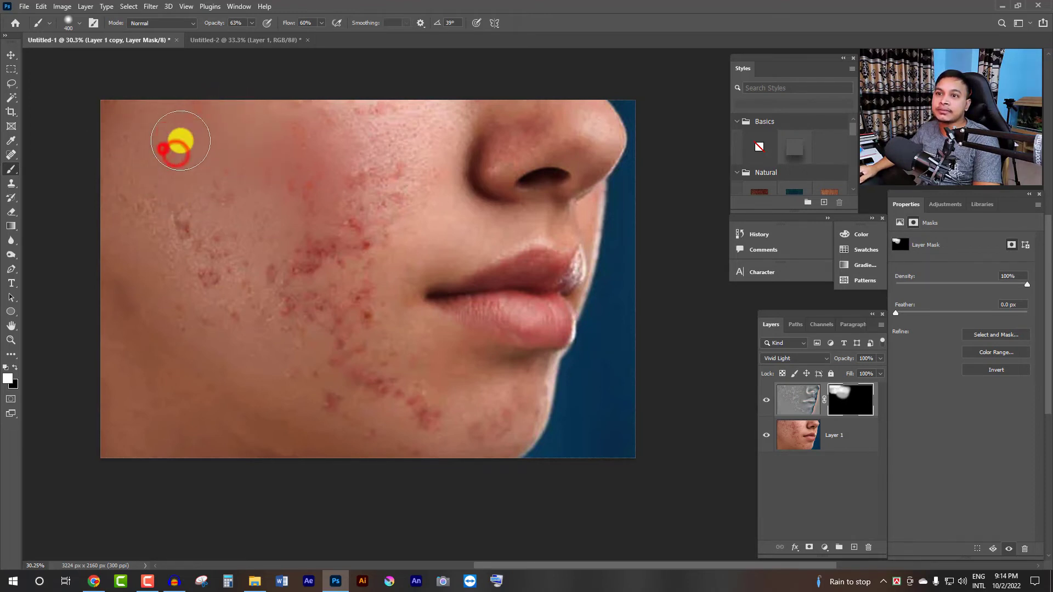
left_click_drag(170, 140, 108, 138)
left_click(169, 219)
mouse_move(187, 188)
left_mouse_down()
mouse_move(209, 308)
mouse_move(170, 299)
left_mouse_up()
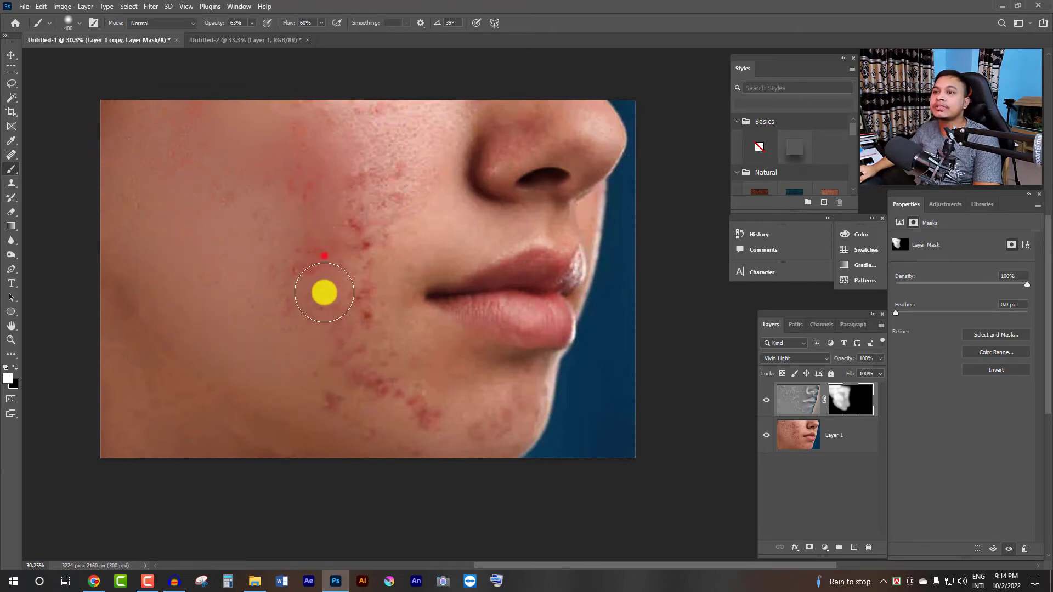
Smooth the mid-cheek acne toward the lips and up near the nose
left_click_drag(324, 256, 341, 199)
key("bracketleft")
left_click_drag(193, 253, 291, 291)
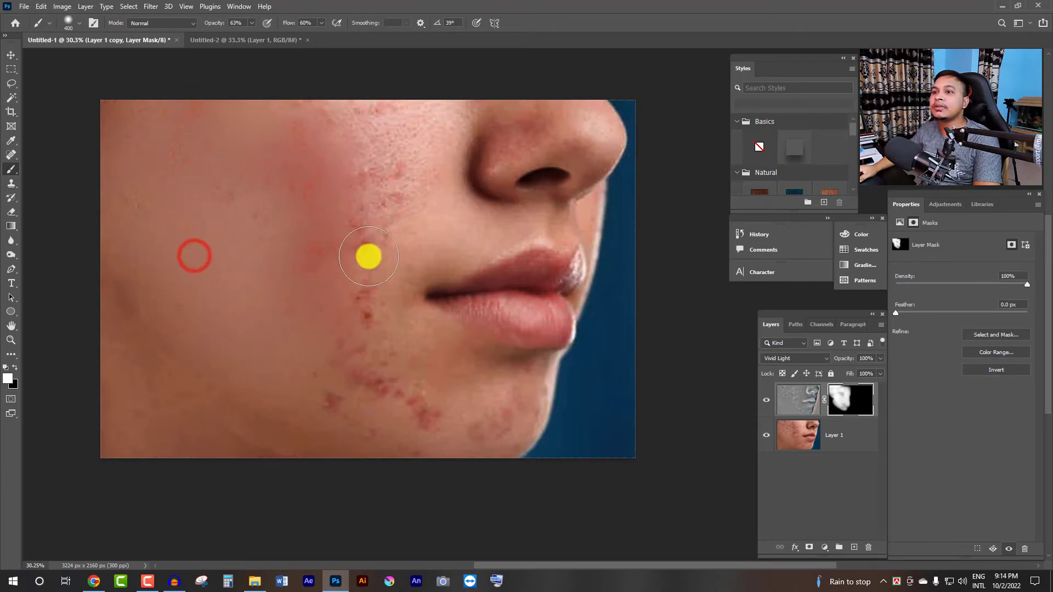
left_click_drag(371, 197, 358, 239)
key("bracketright")
mouse_move(357, 275)
left_mouse_down()
mouse_move(437, 125)
mouse_move(322, 107)
mouse_move(574, 108)
mouse_move(604, 148)
mouse_move(576, 129)
left_mouse_up()
Dab smoothing beside and across the nose, then sweep over the cheek toward the chin
key("bracketleft")
key("bracketleft")
key("bracketleft")
key("bracketright")
key("bracketright")
key("bracketright")
left_click(470, 146)
left_click(428, 169)
left_click(326, 162)
left_click(272, 151)
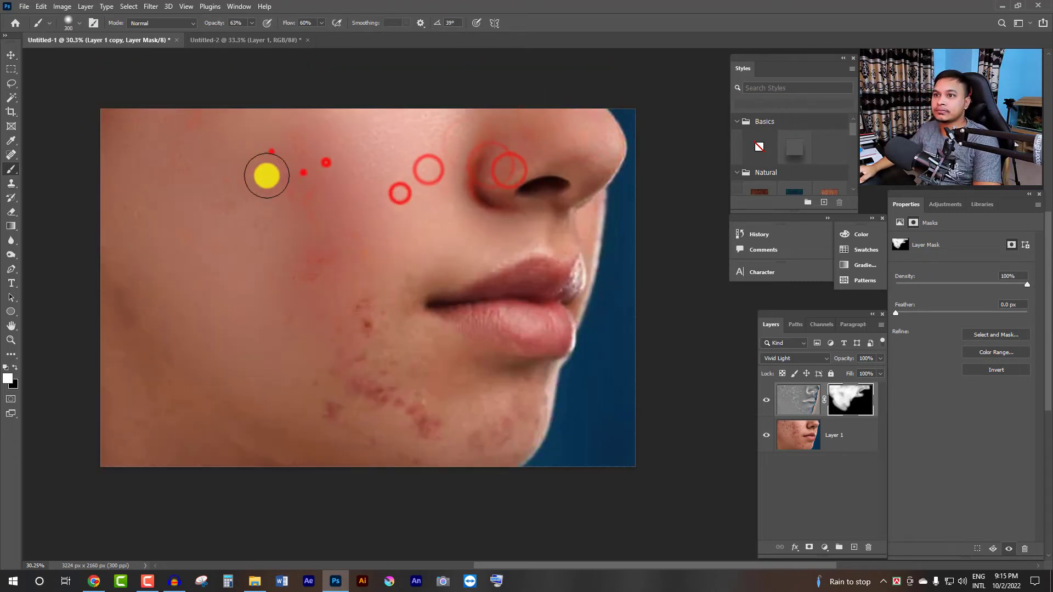
mouse_move(267, 176)
left_mouse_down()
mouse_move(245, 352)
mouse_move(367, 388)
mouse_move(329, 395)
mouse_move(429, 357)
left_mouse_up()
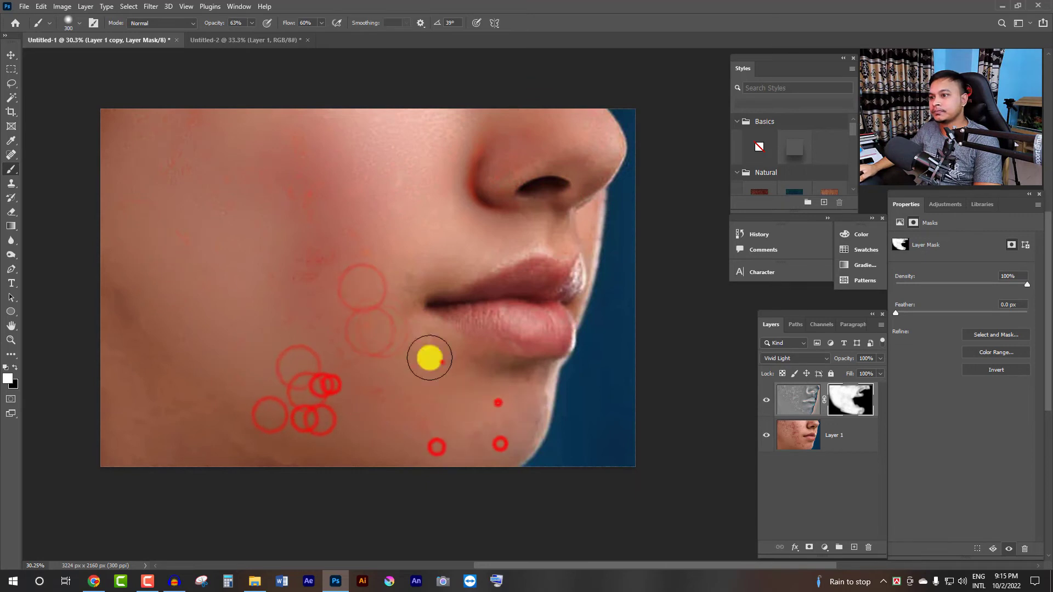
Smooth the skin on the chin and along the jawline with a larger brush
left_click(526, 404)
left_click(488, 442)
key("bracketright")
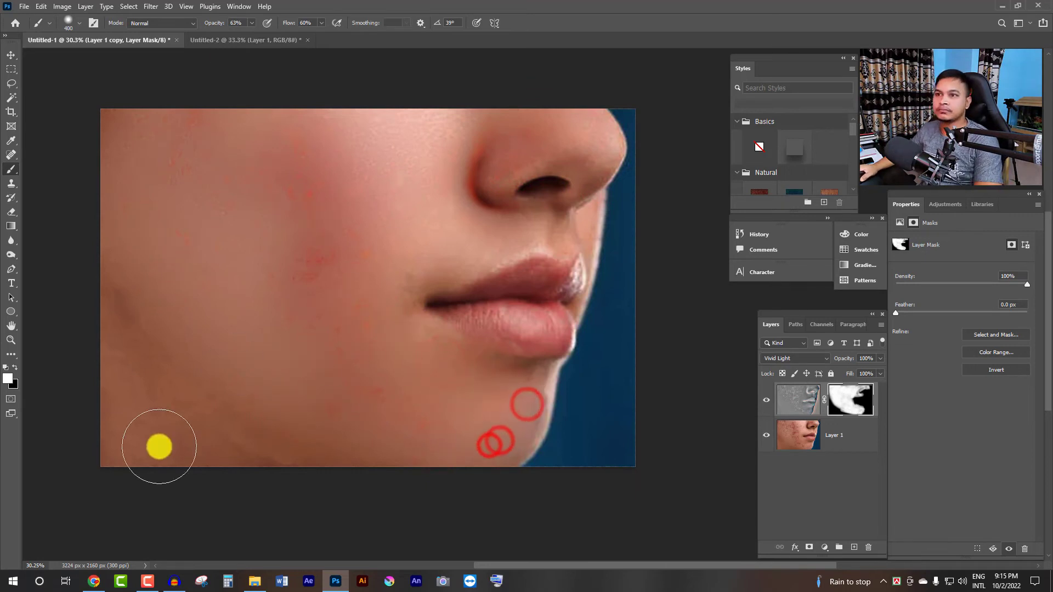
left_click(163, 423)
left_click_drag(200, 442, 242, 465)
left_click(343, 404)
Lower the brush opacity to 35%, then 24%, and dab light smoothing on the upper cheek
scroll(307, 280, "down", 2)
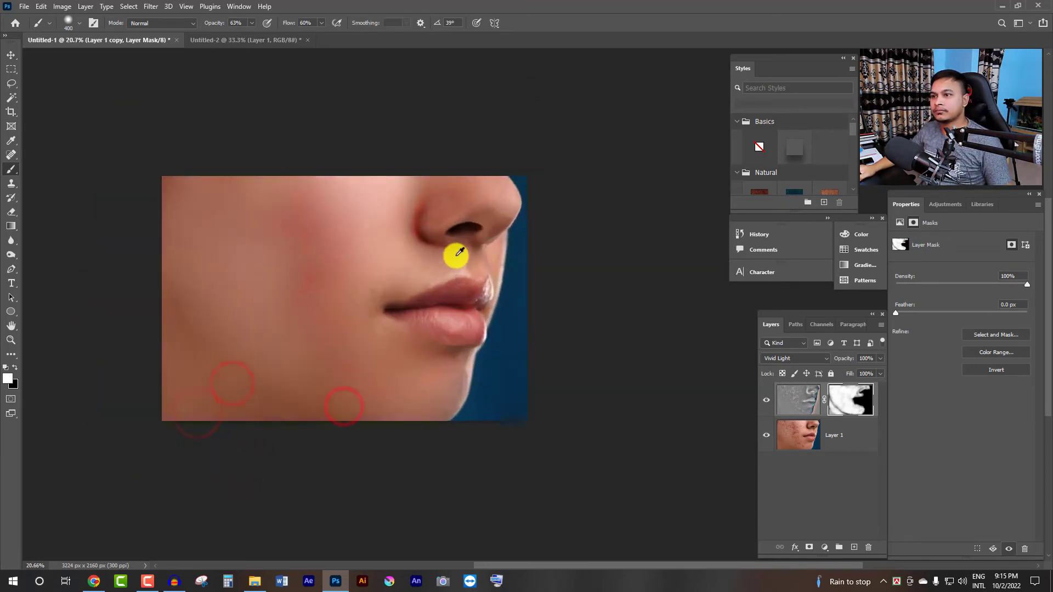
scroll(459, 252, "up", 2)
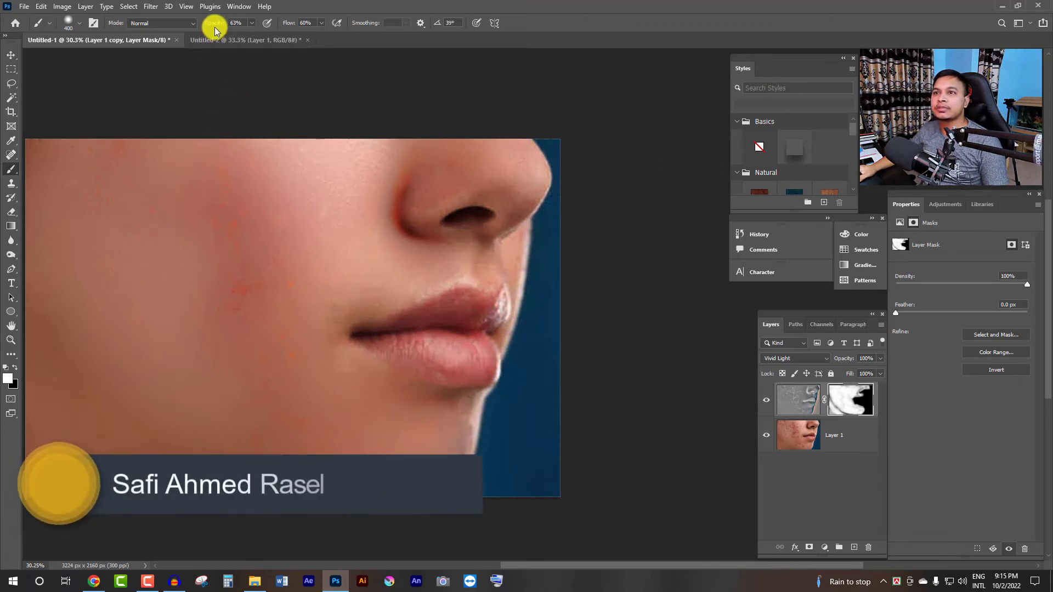
left_click_drag(215, 30, 200, 29)
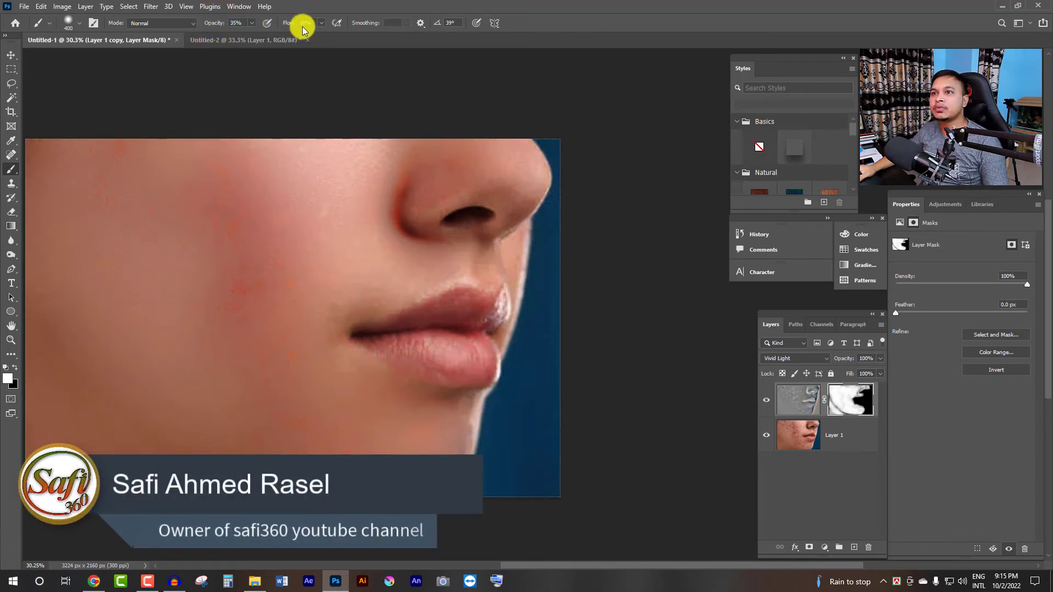
left_click_drag(225, 23, 215, 23)
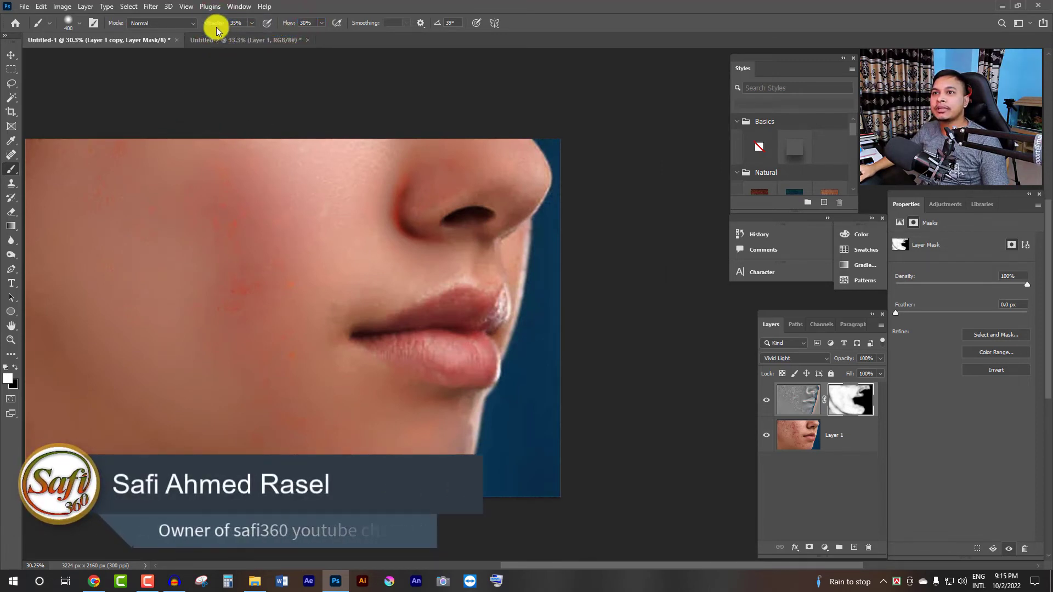
left_click(135, 159)
With a smaller brush, smooth the nose tip, nose edge and skin above the upper lip
key("bracketleft")
key("bracketleft")
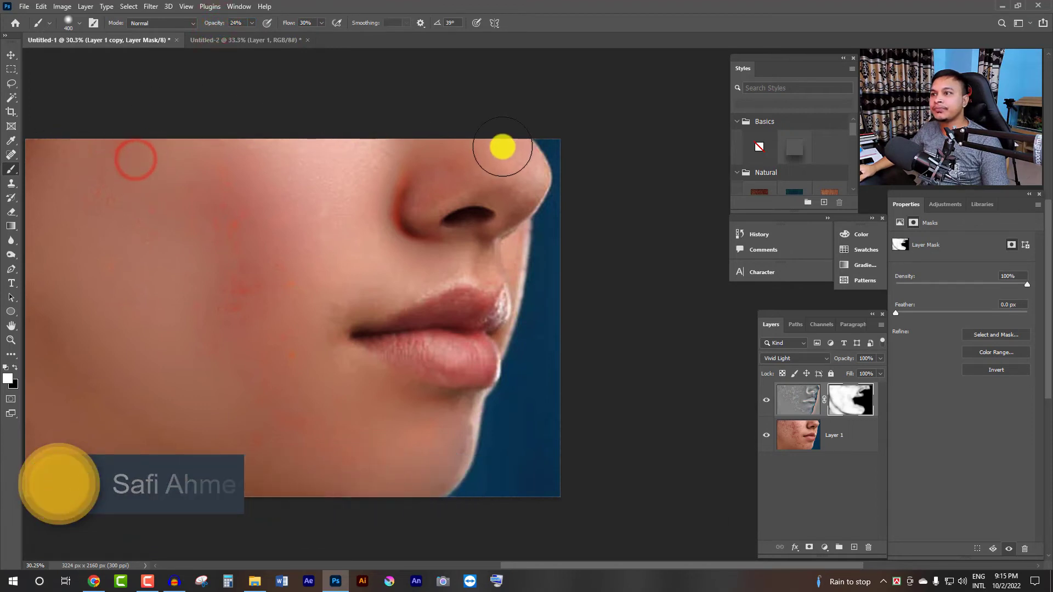
left_click(501, 151)
key("bracketleft")
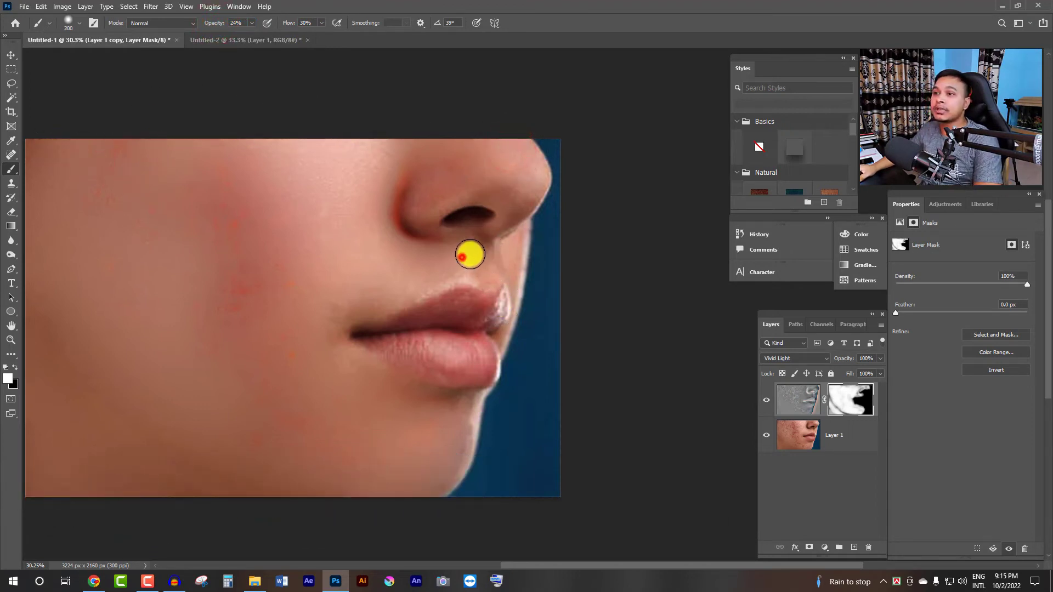
left_click(466, 253)
left_click(515, 214)
left_click(480, 267)
left_click(452, 279)
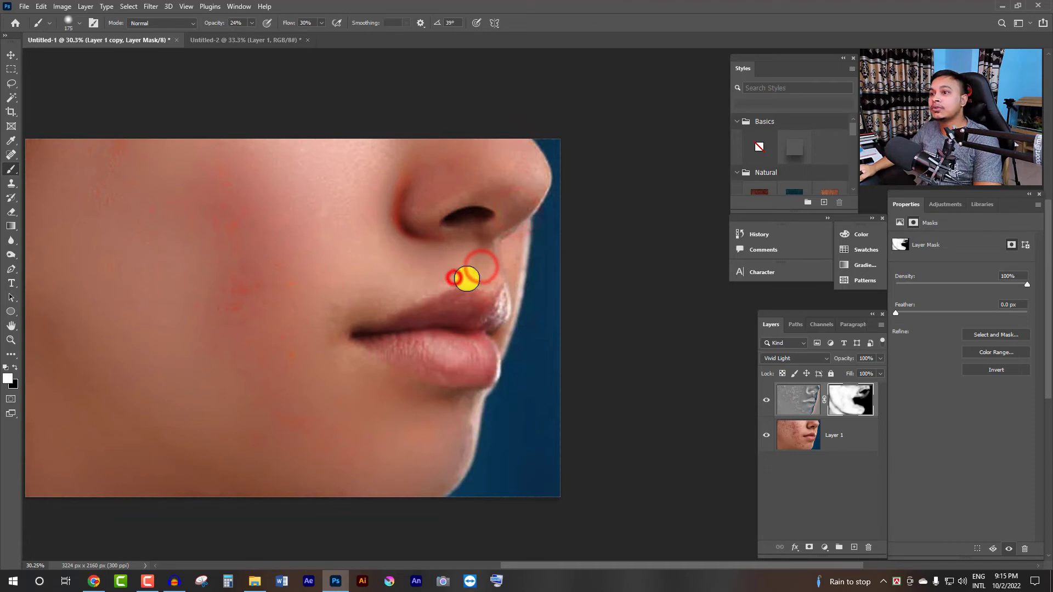
Dab smoothing over the lip corner, lower lip and upper lip, removing the upper-lip shine
key("bracketleft")
key("bracketleft")
left_click(387, 305)
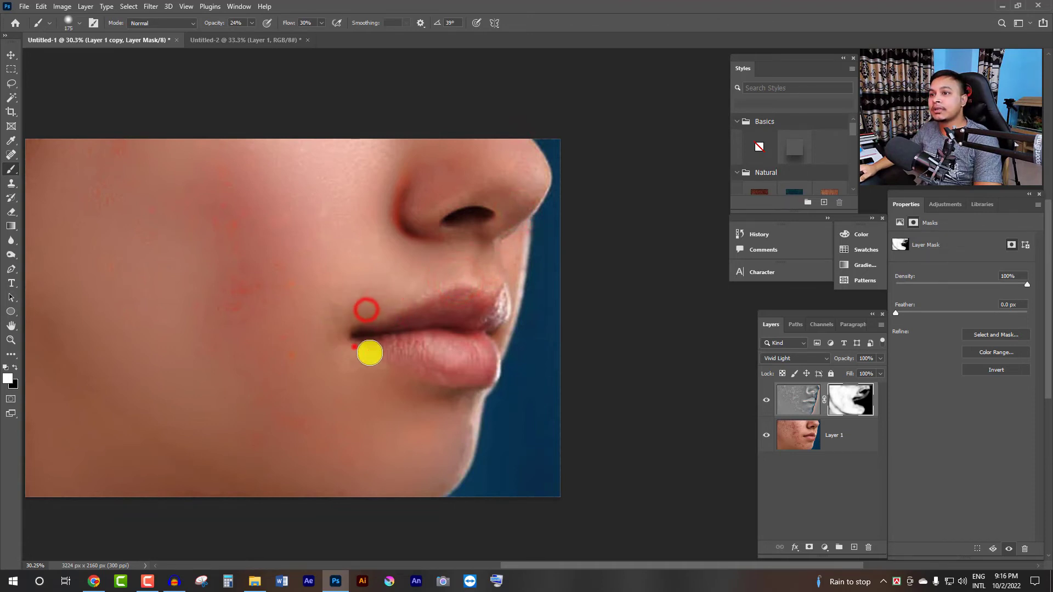
left_click(356, 347)
left_click(415, 344)
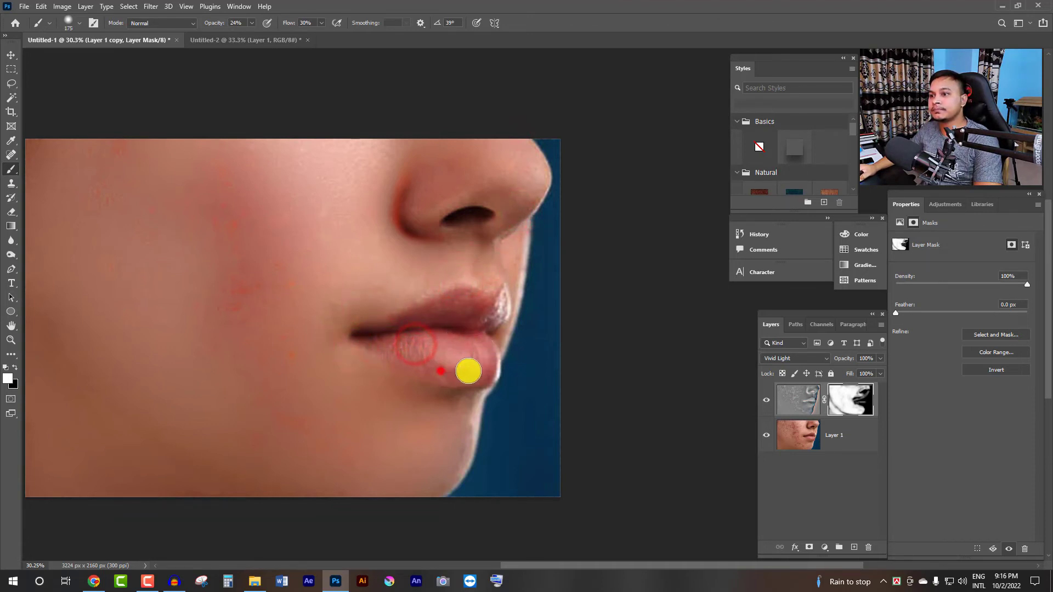
left_click(439, 369)
left_click(488, 348)
left_click(450, 309)
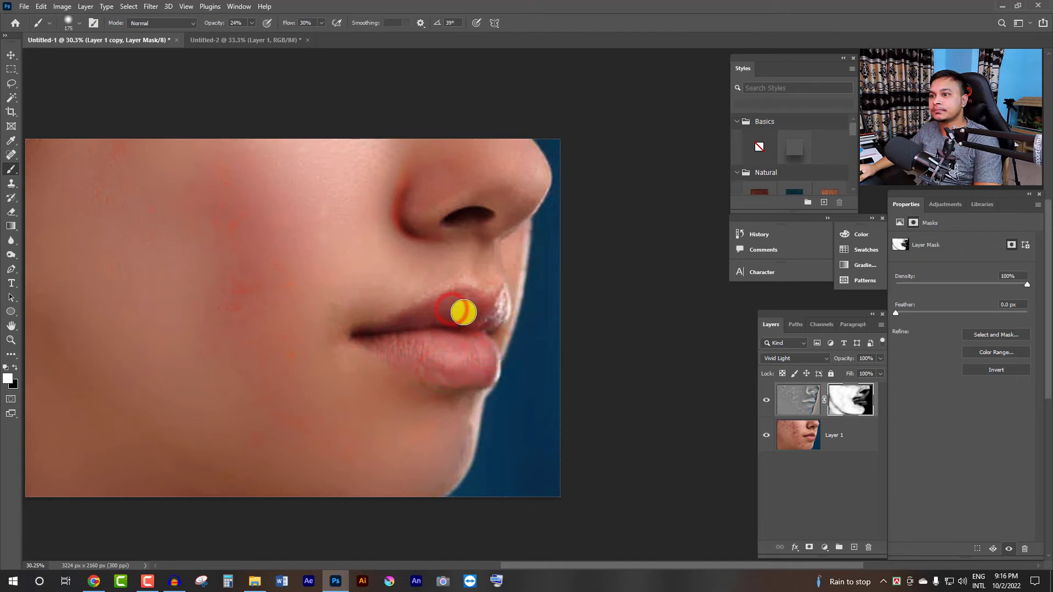
left_click(481, 311)
left_click(519, 248)
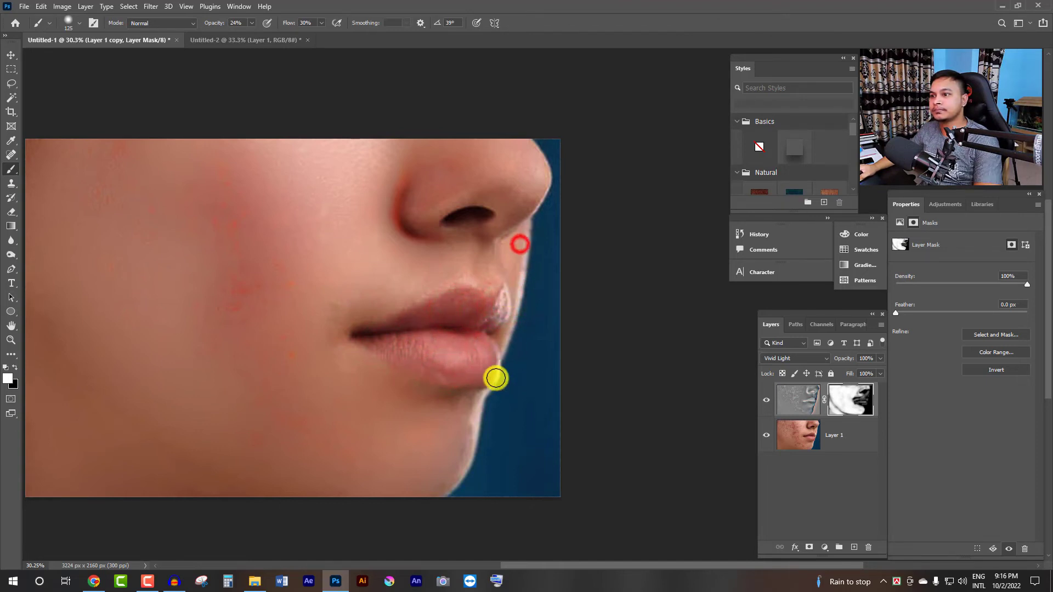
left_click(474, 406)
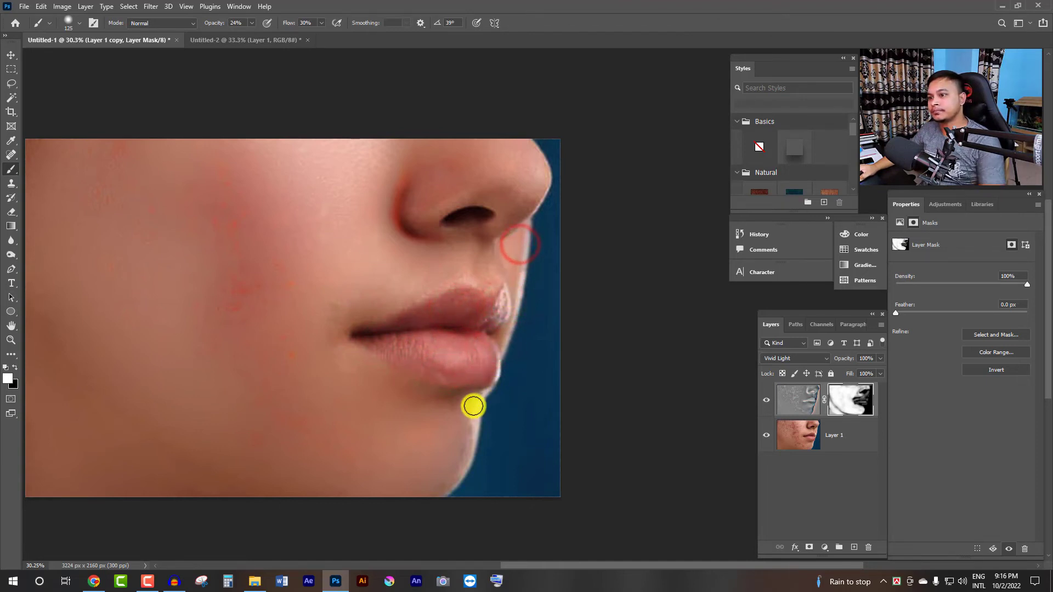
Zoom out and shift the view to see the whole face
left_click(404, 378, "alt")
left_click(314, 348, "alt")
mouse_move(336, 329)
left_mouse_down()
mouse_move(268, 254)
mouse_move(292, 244)
left_mouse_up()
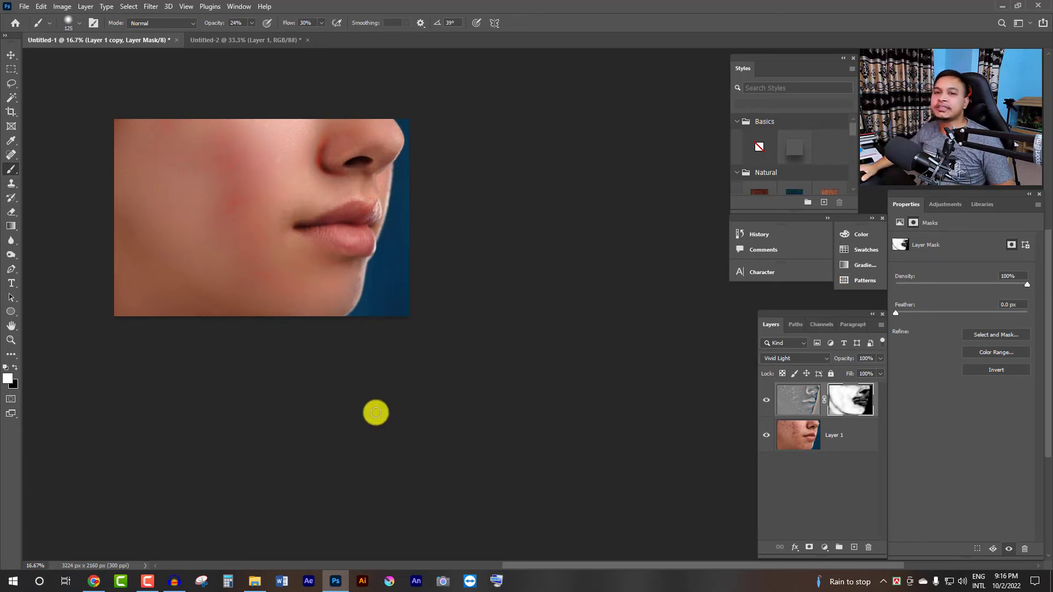
left_click(767, 403)
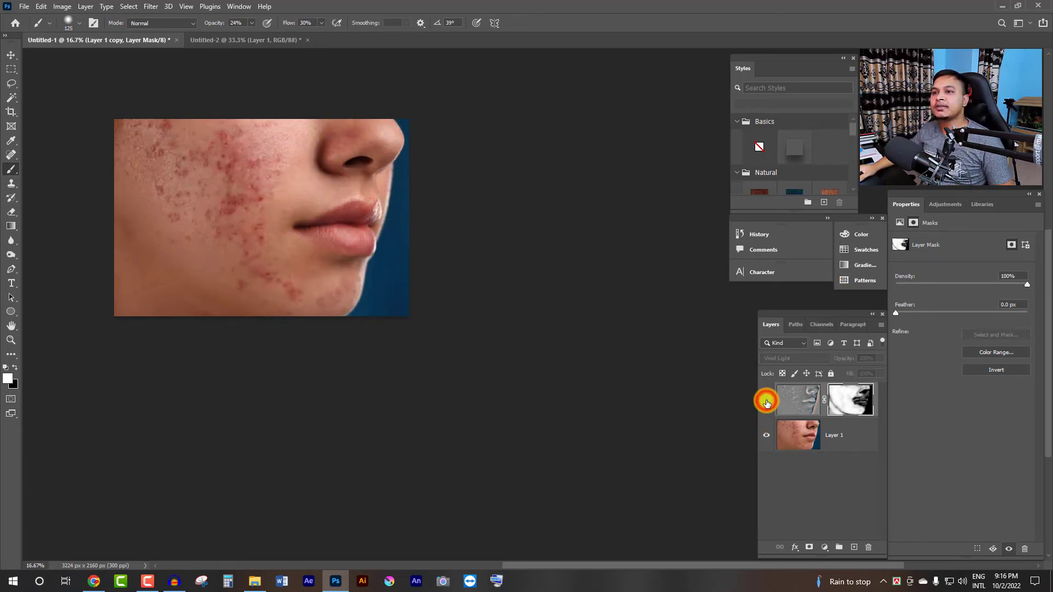
left_click(766, 435)
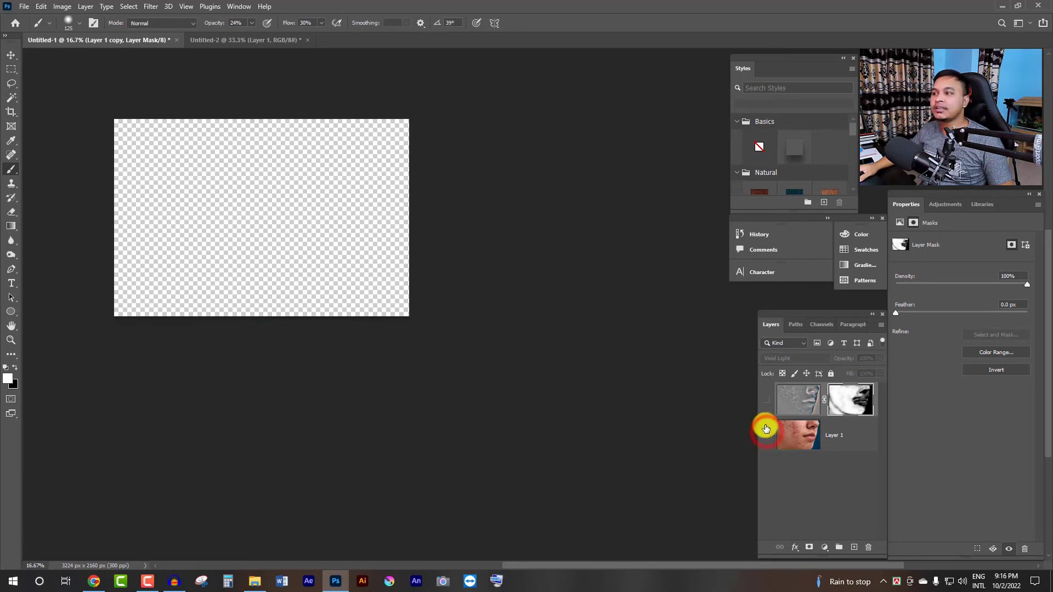
left_click(766, 400)
left_click(767, 435)
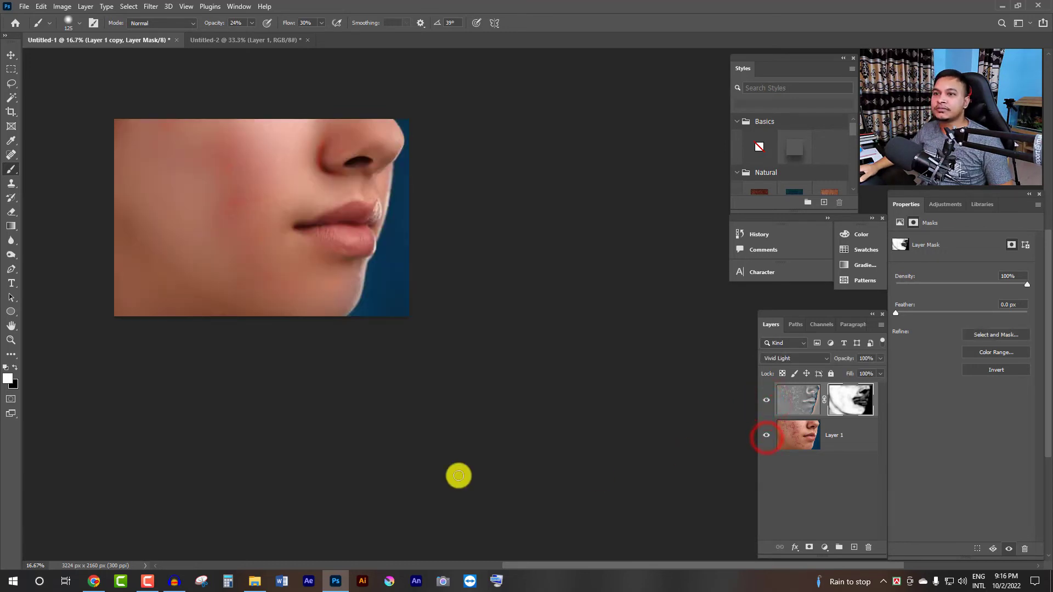
left_click(766, 402)
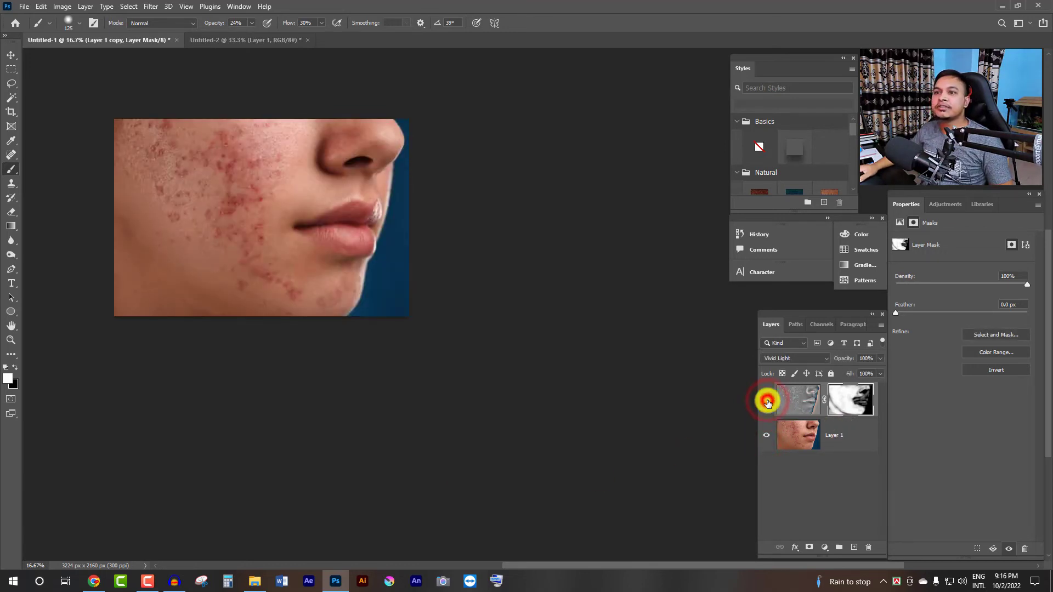
left_click(767, 402)
left_click(768, 403)
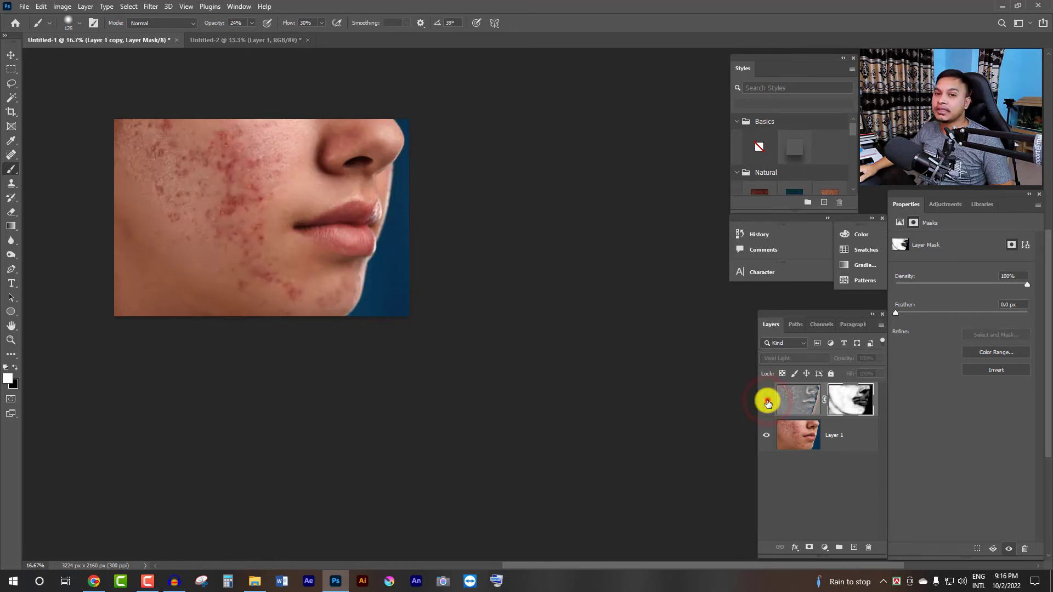
left_click(768, 403)
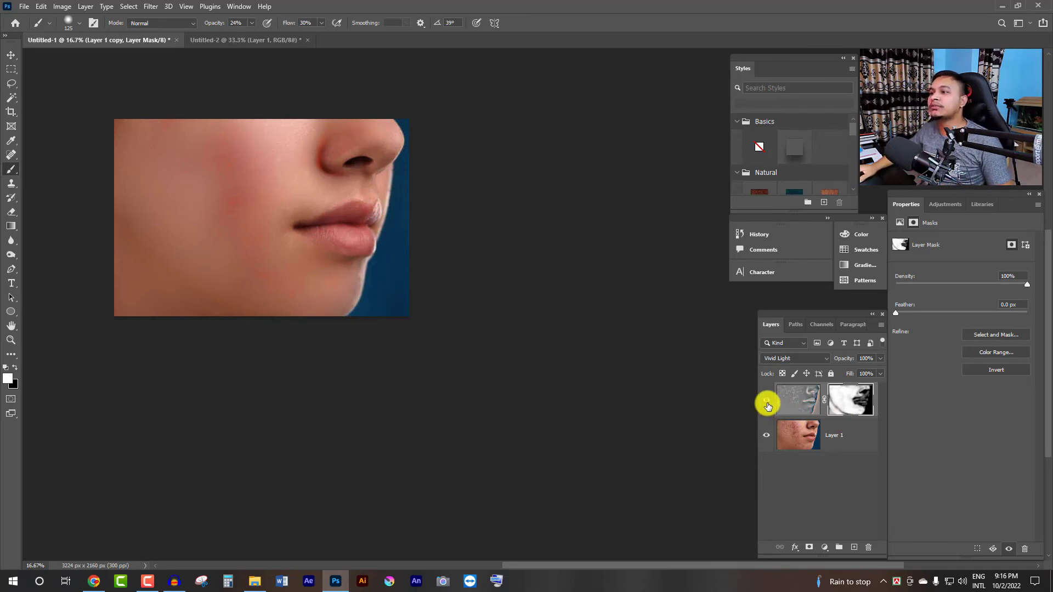
left_click(766, 402)
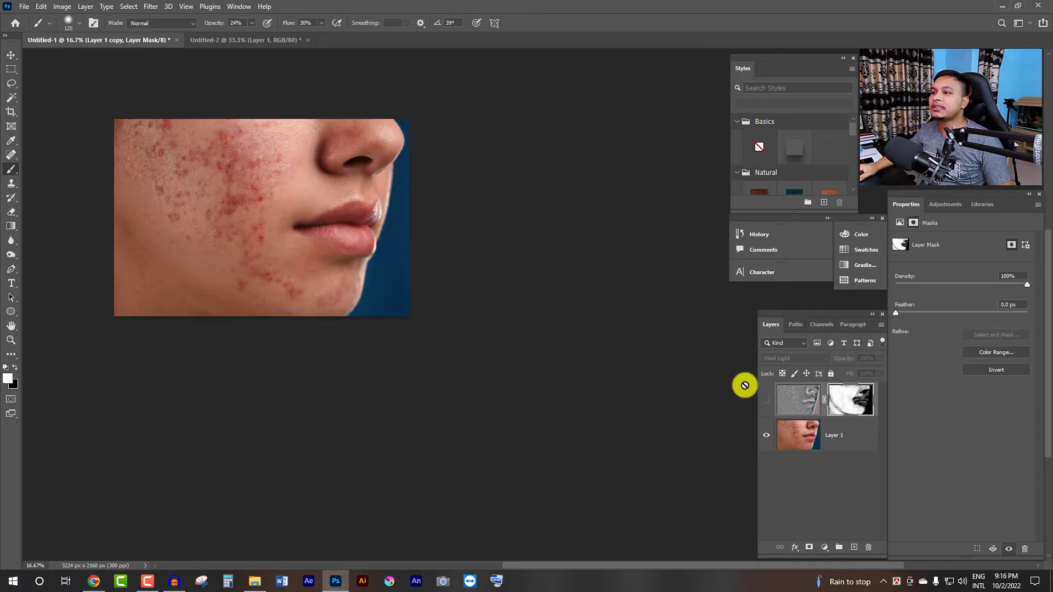
left_click(766, 401)
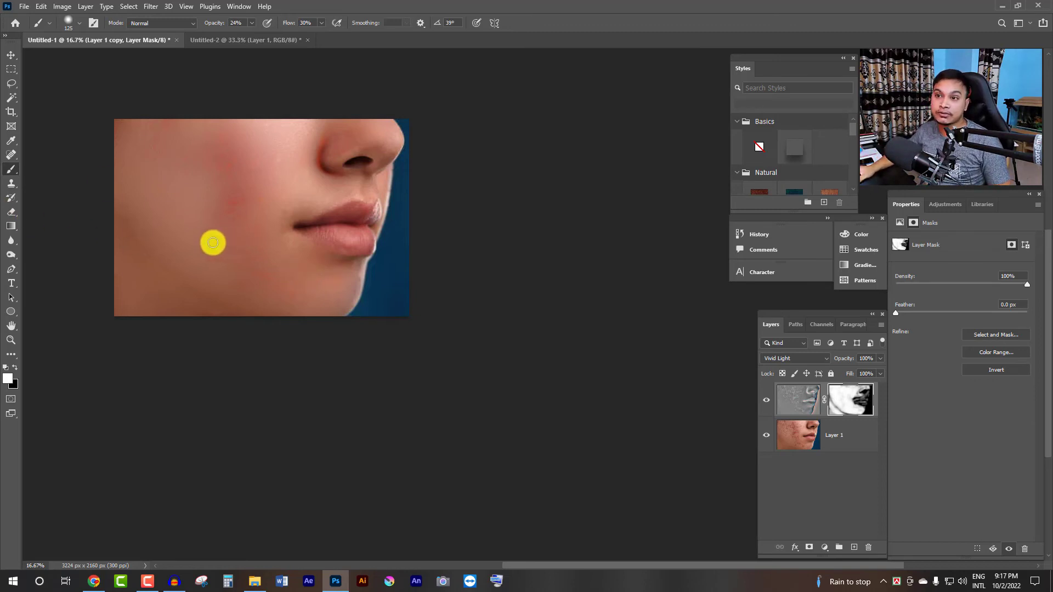
scroll(241, 205, "up", 1, "alt")
scroll(247, 206, "up", 2, "alt")
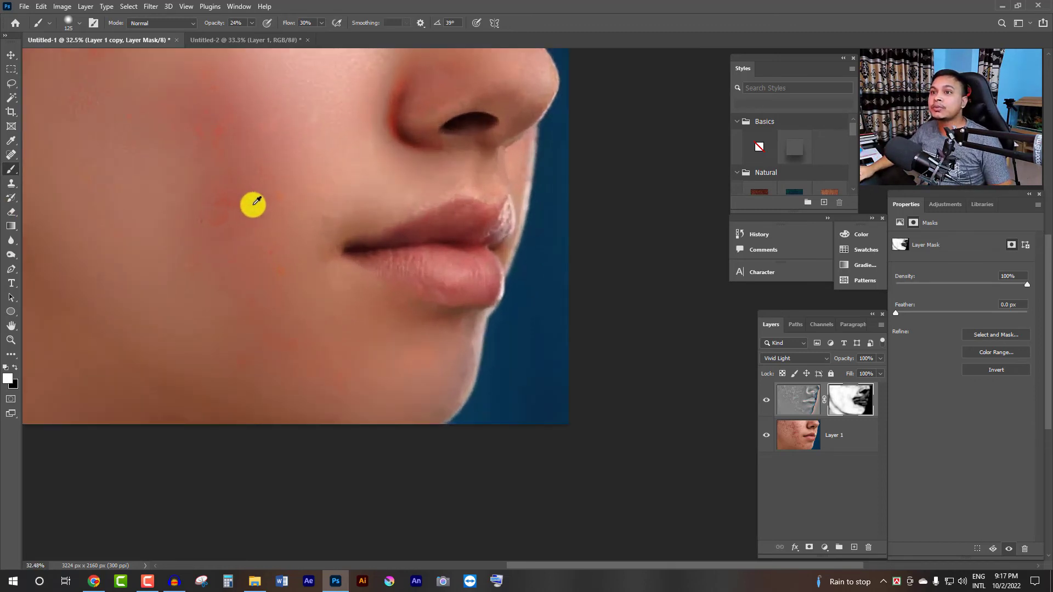
left_click_drag(250, 179, 342, 250)
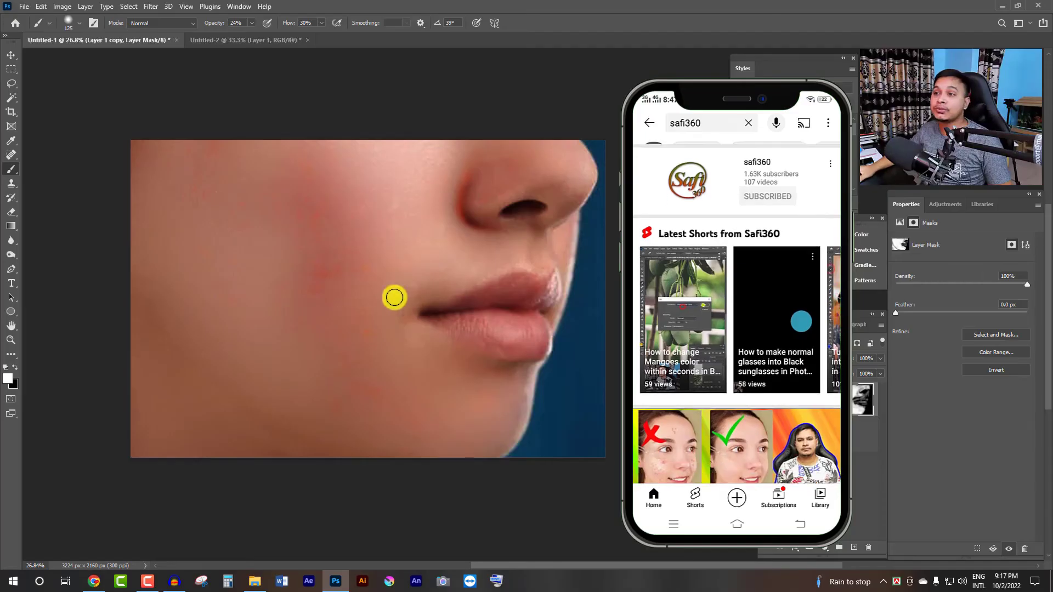
left_click_drag(439, 283, 410, 318)
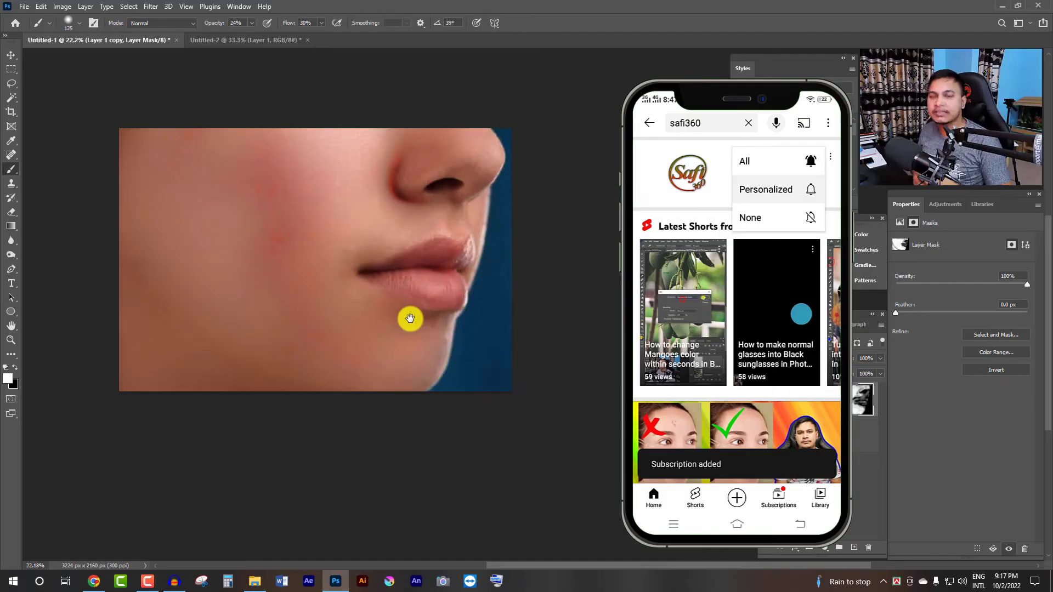